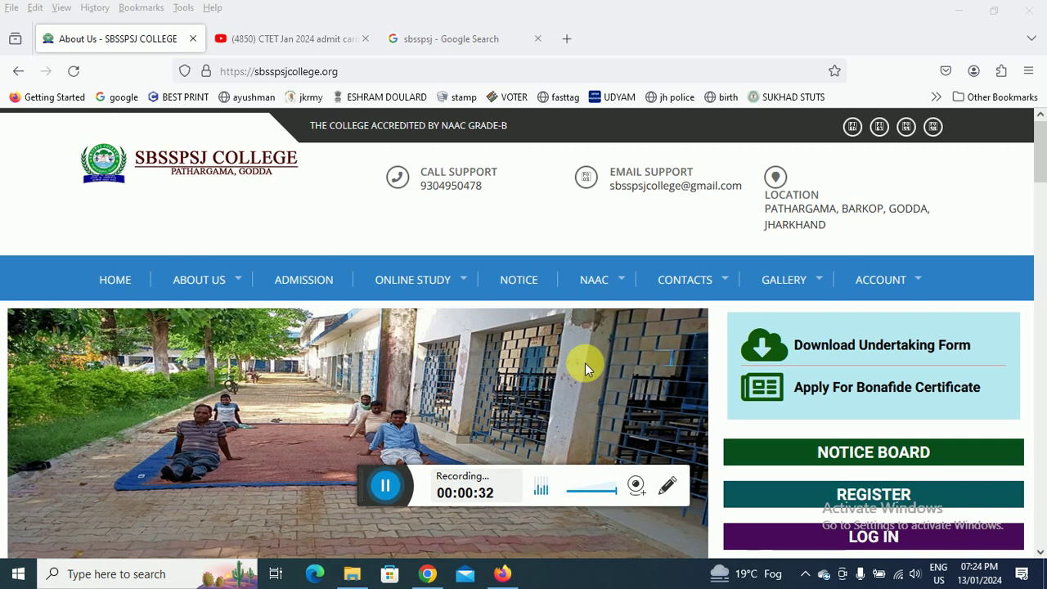
Open the college website's login page and bring the username and password form into view
scroll(584, 362, "down", 3)
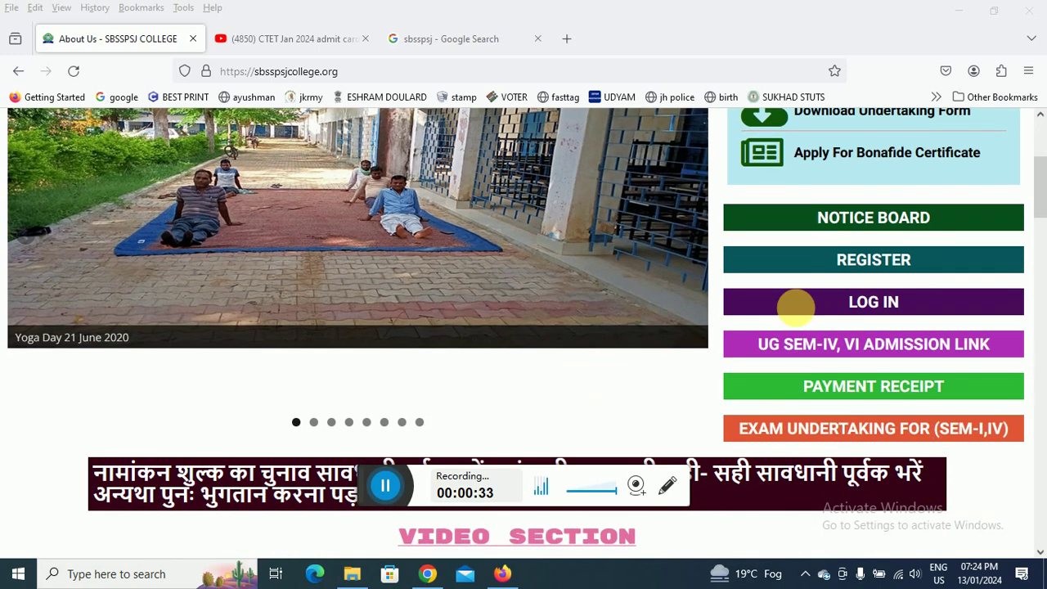
left_click(867, 307)
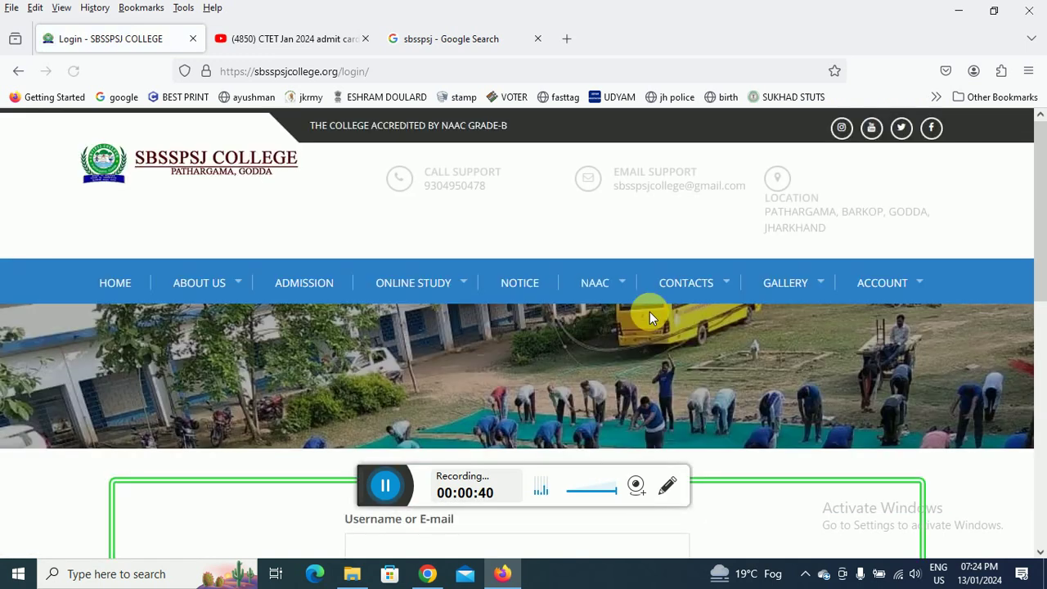
scroll(649, 314, "down", 1)
scroll(618, 314, "up", 1)
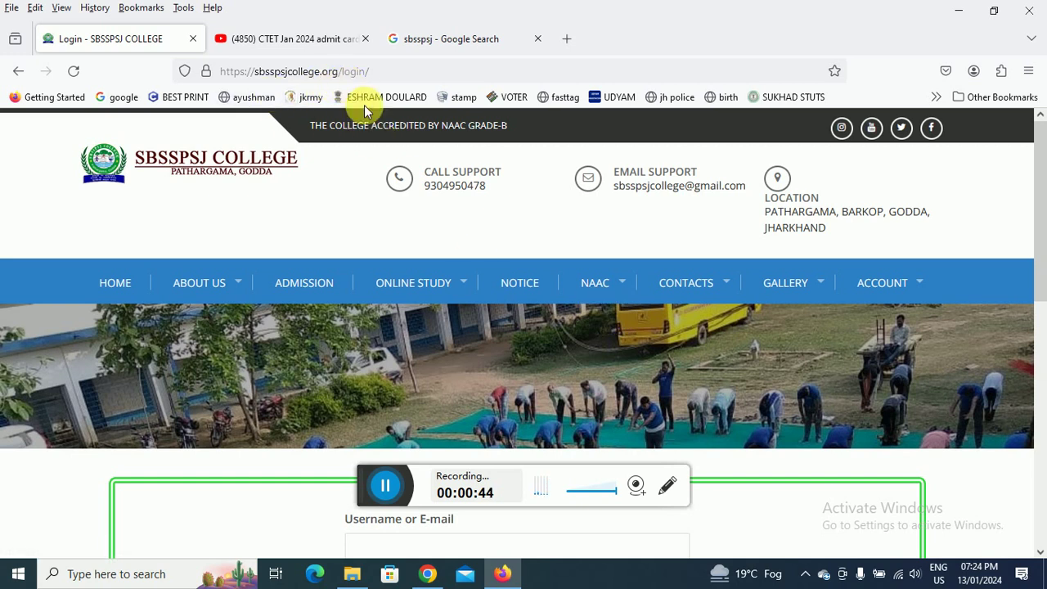
scroll(491, 309, "down", 3)
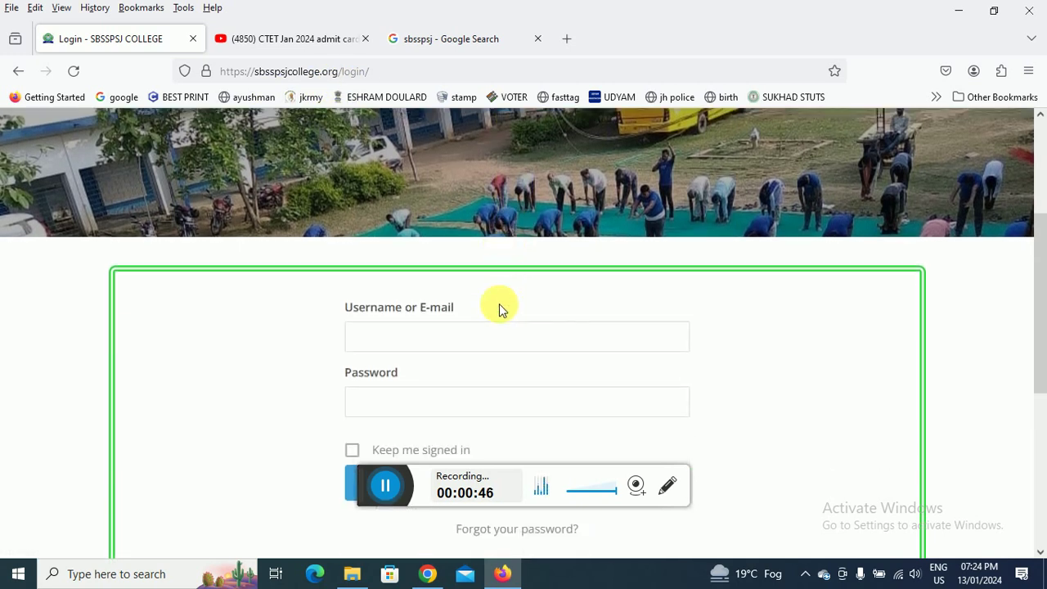
scroll(469, 288, "down", 1)
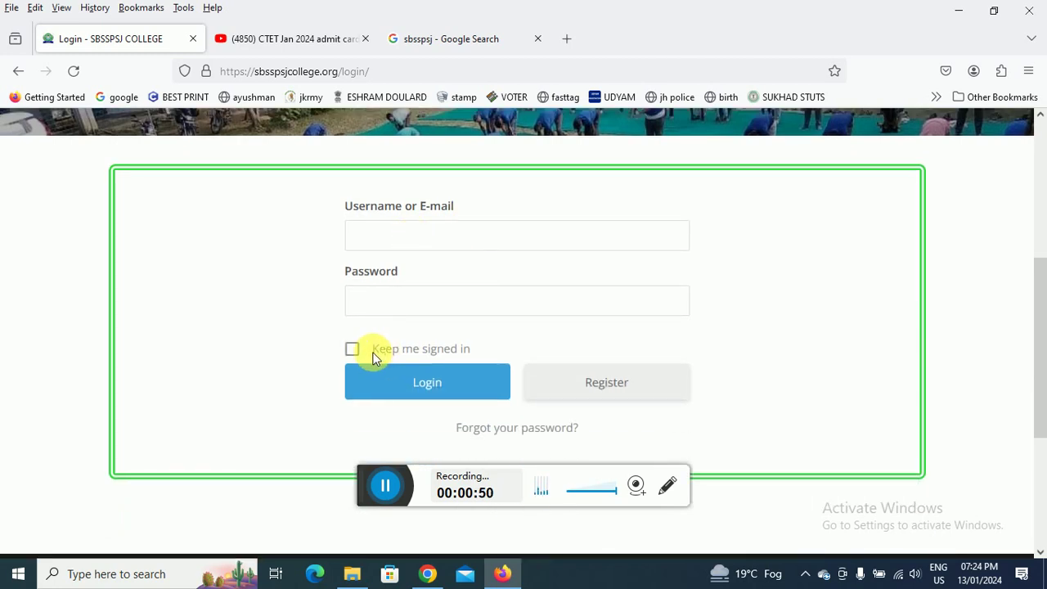
Open the new account registration form and enter the account username
scroll(661, 308, "down", 1)
left_click(614, 305)
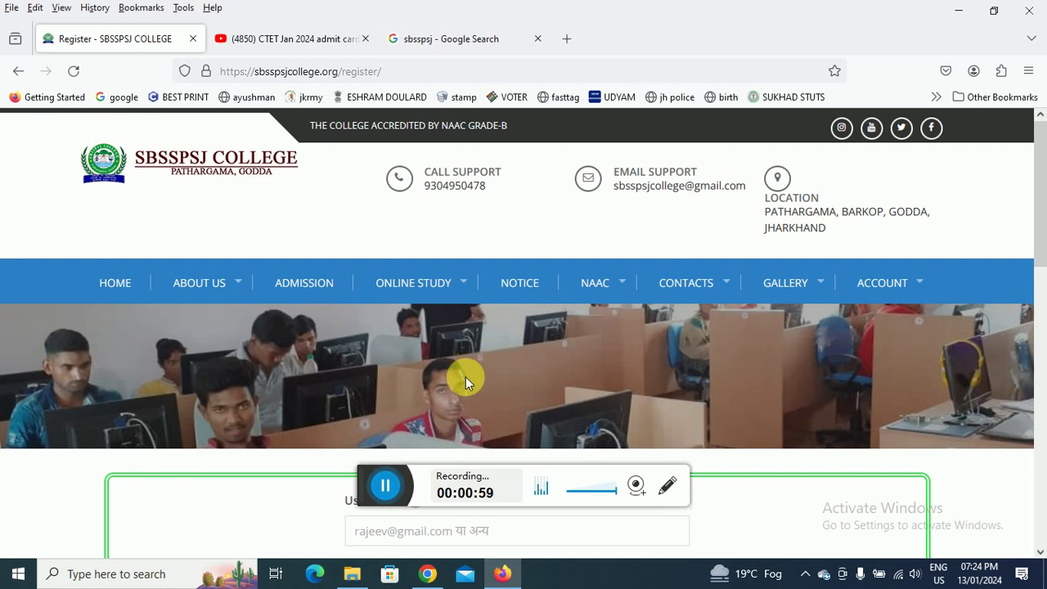
scroll(467, 379, "down", 4)
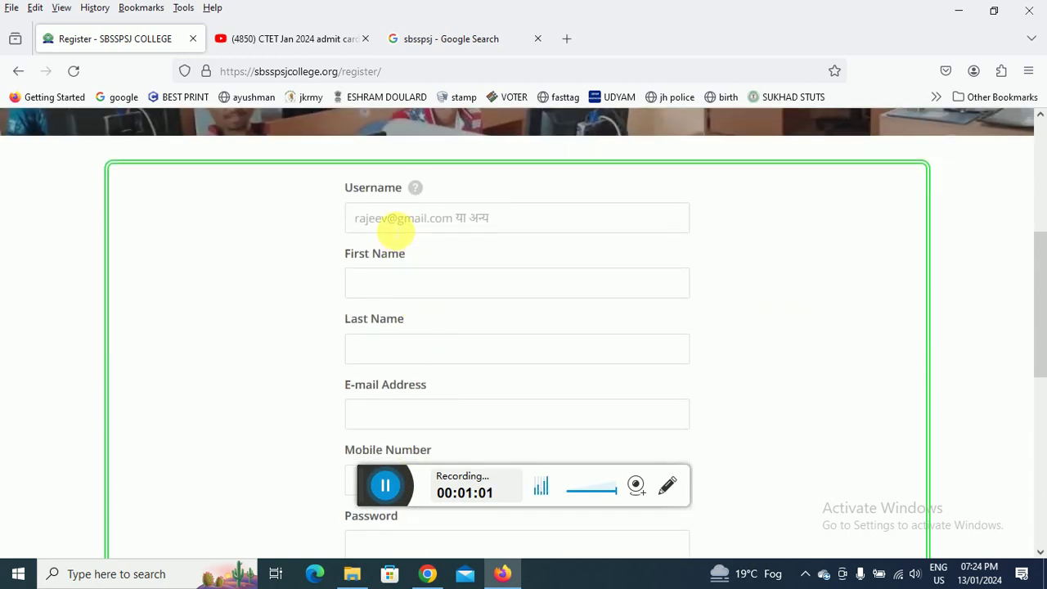
left_click(392, 226)
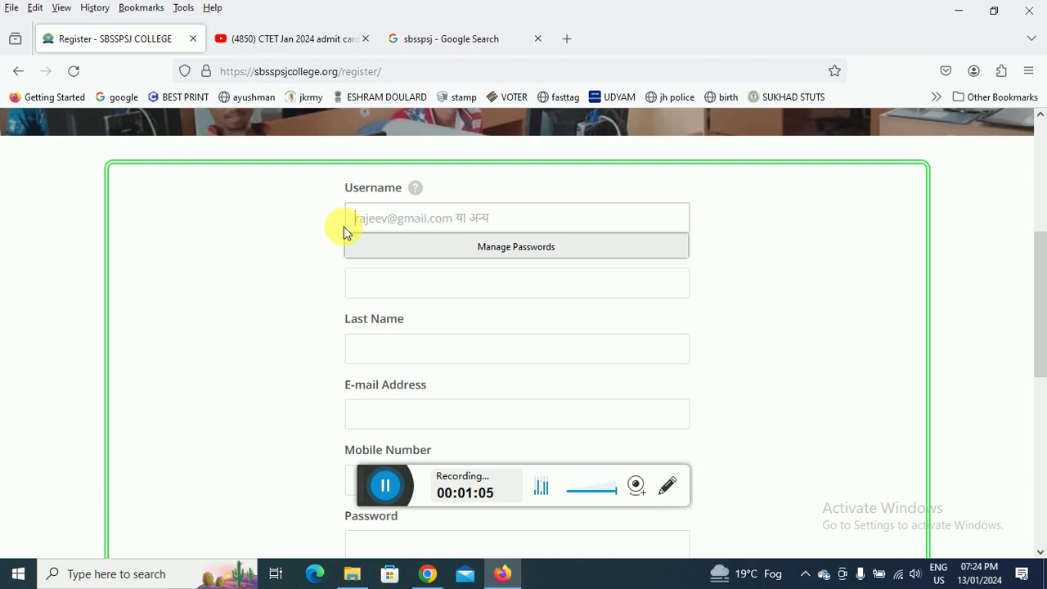
type("rohit_2885")
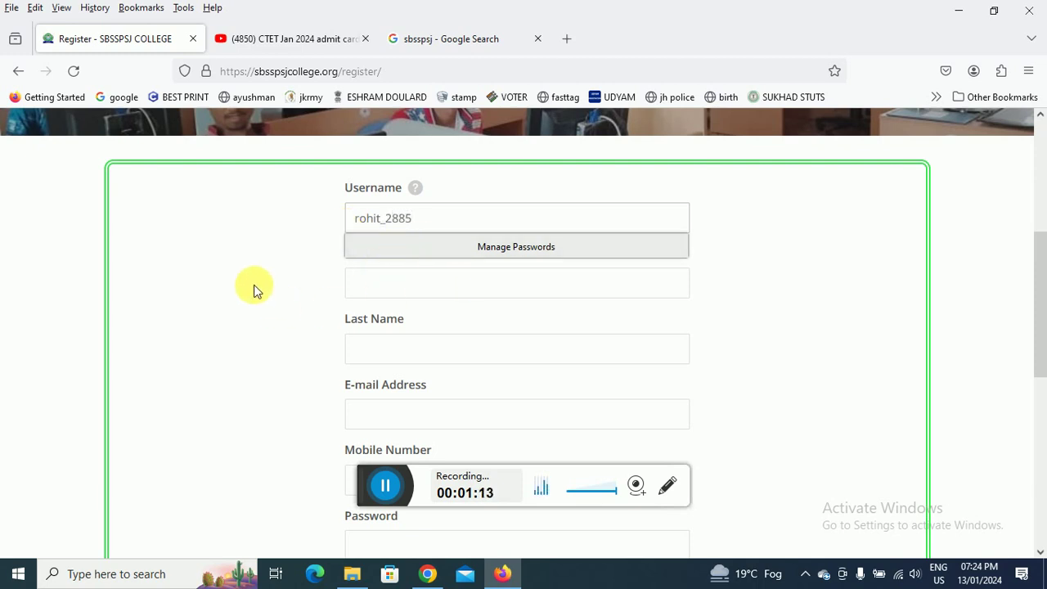
Look over the name, e-mail, mobile number and password fields of the registration form
left_click(368, 280)
left_click(389, 346)
scroll(393, 344, "down", 2)
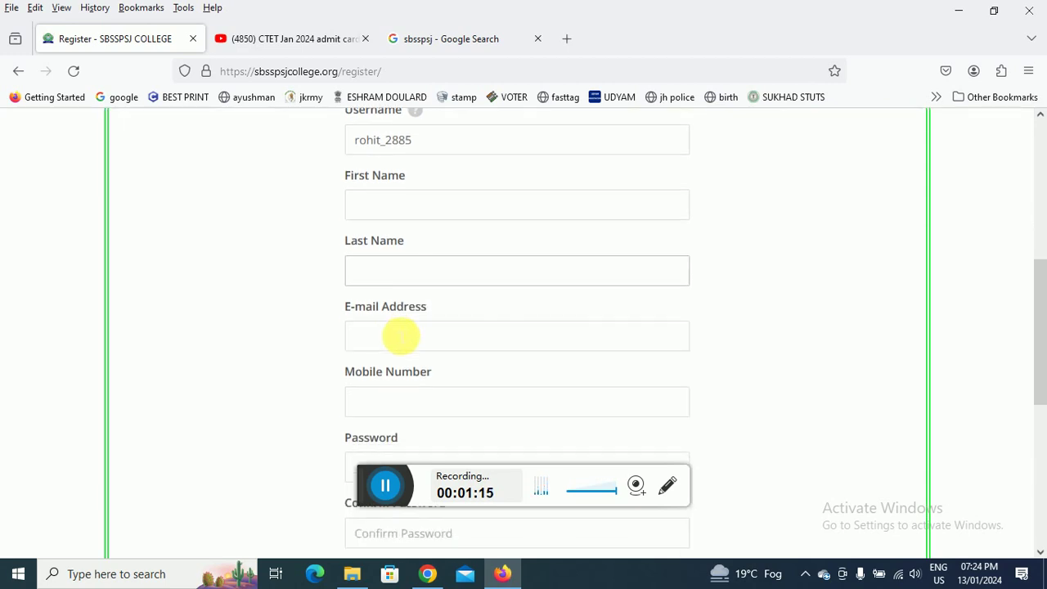
scroll(393, 439, "down", 2)
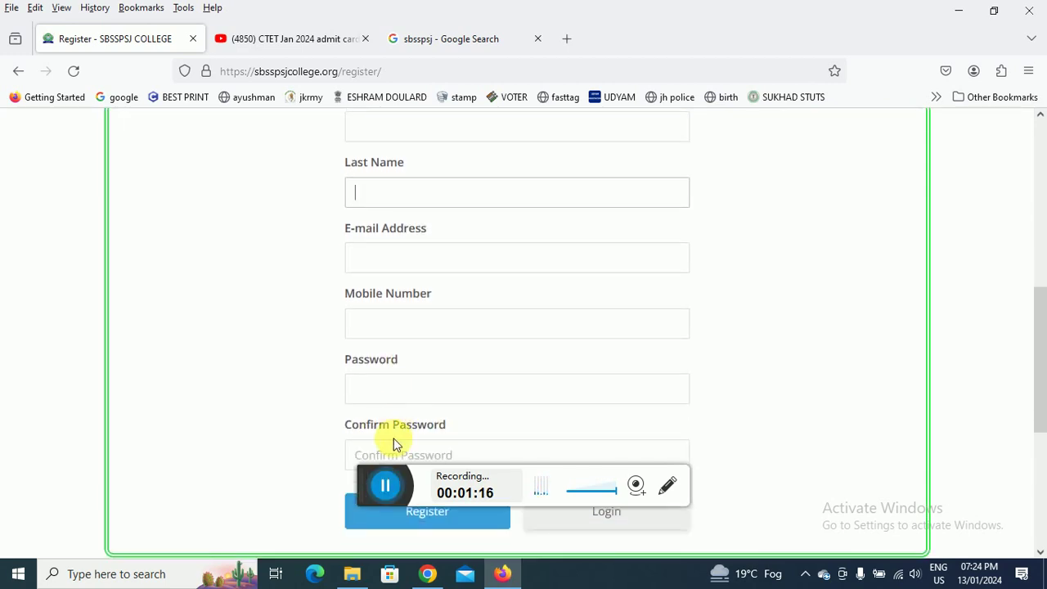
scroll(523, 320, "up", 2)
scroll(490, 323, "down", 2)
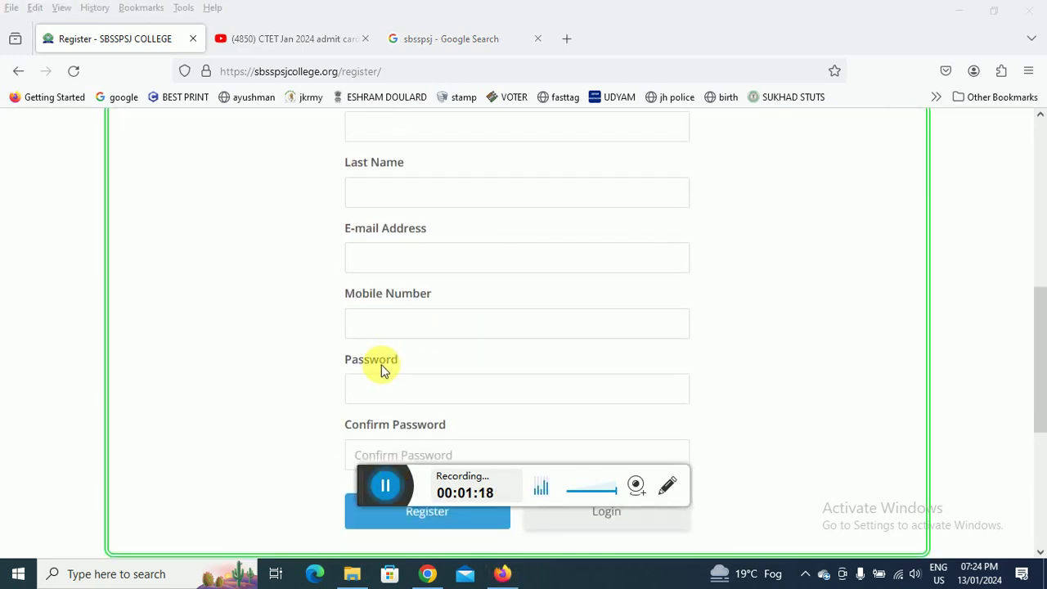
Start entering the account password in the registration form and check the remaining confirmation field and form options
left_click(383, 390)
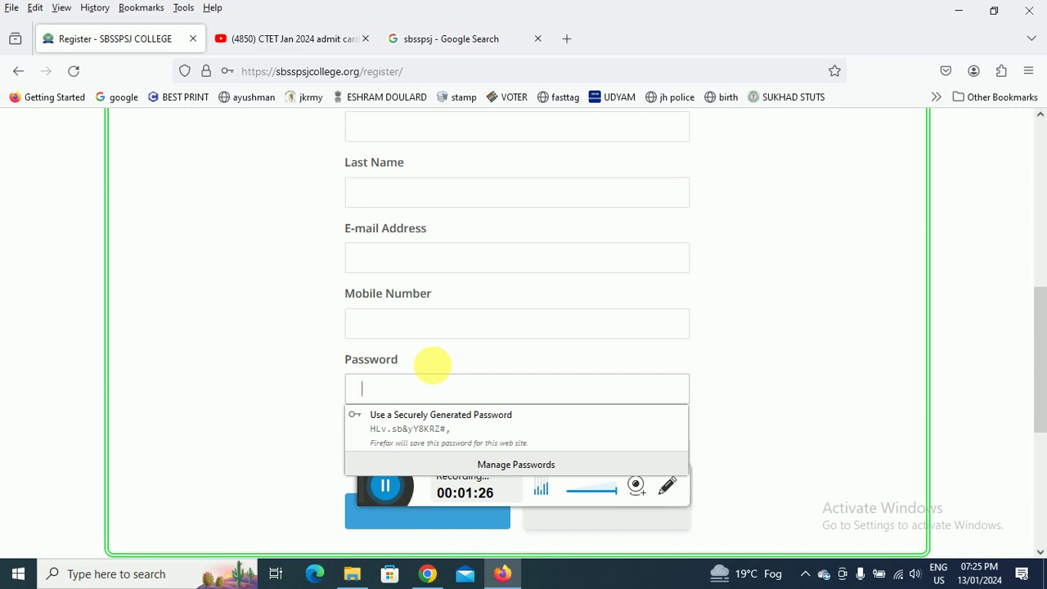
type("a")
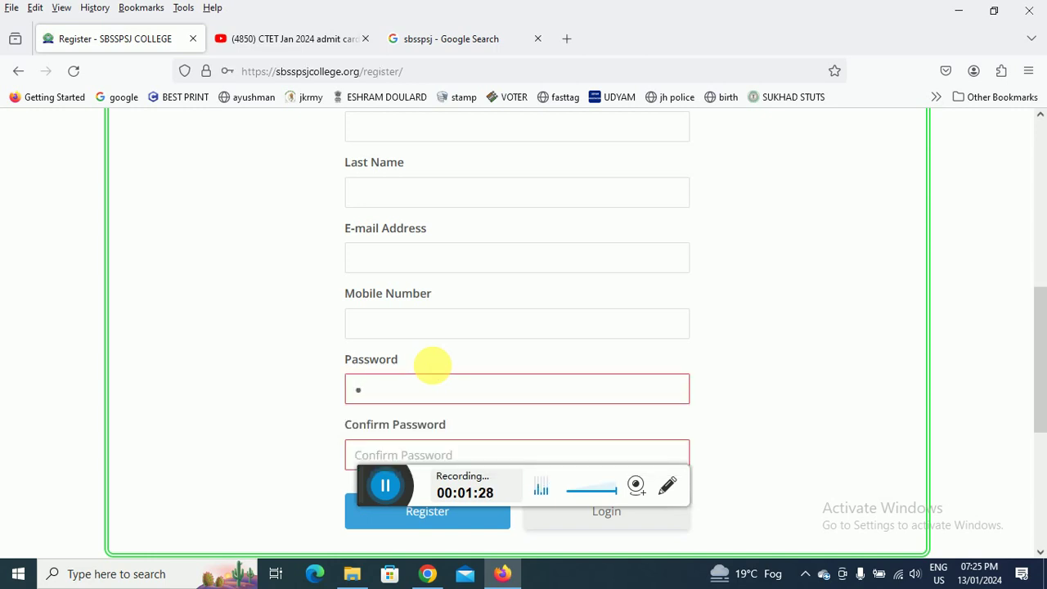
scroll(417, 365, "down", 2)
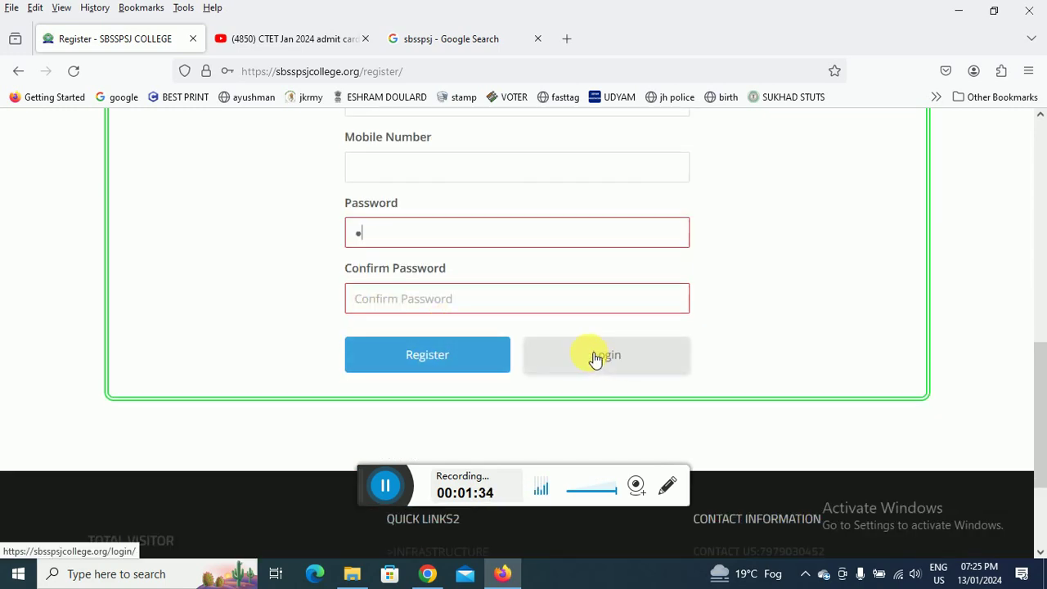
scroll(622, 355, "up", 3)
scroll(619, 355, "down", 2)
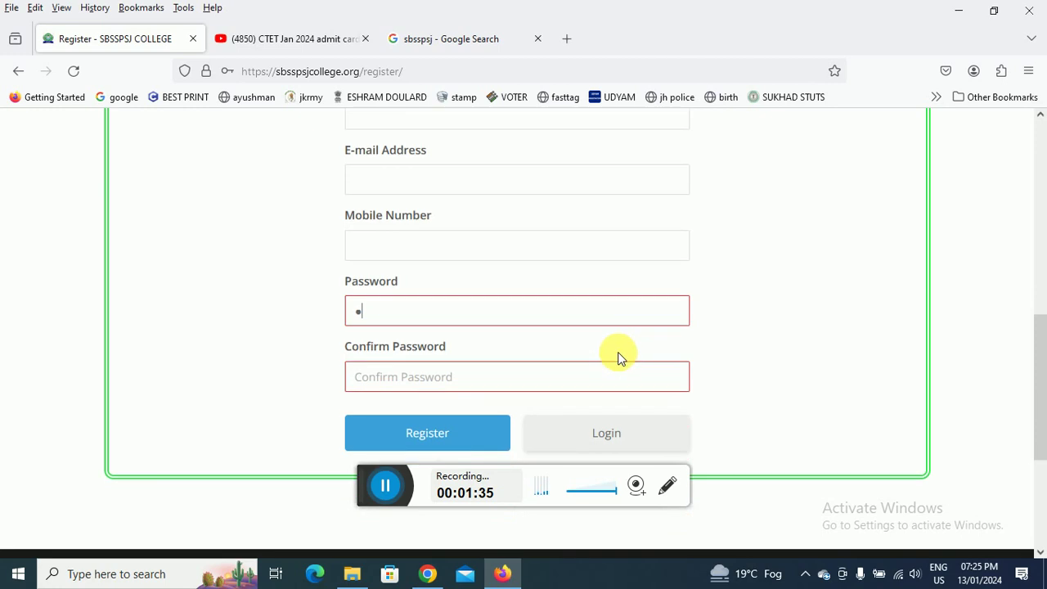
left_click(390, 485)
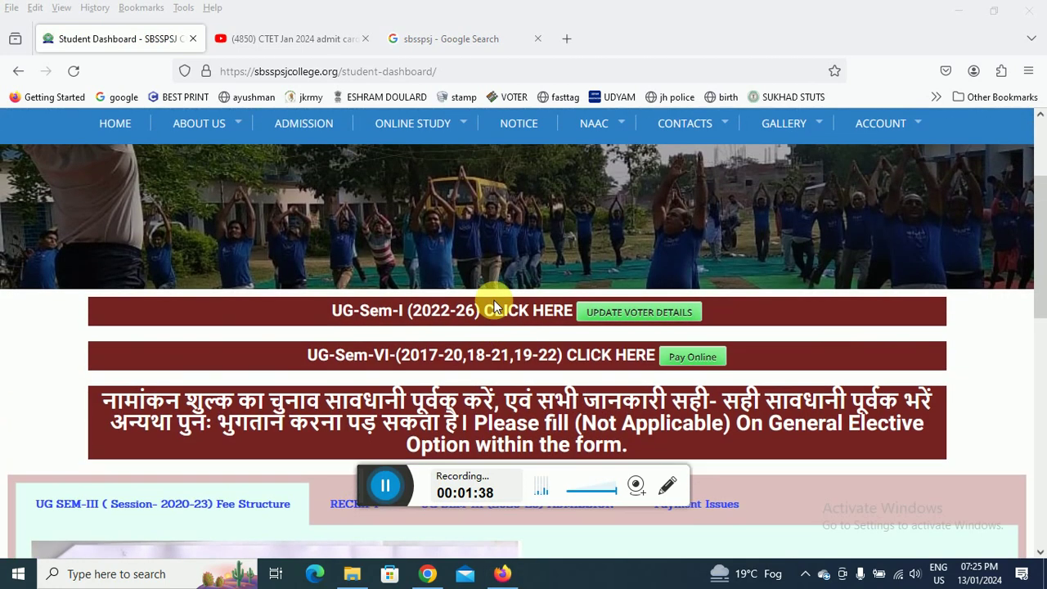
Open the online payment page for UG-Sem-VI from the student dashboard and dismiss the Quick Heal safe banking offer
scroll(498, 260, "down", 1)
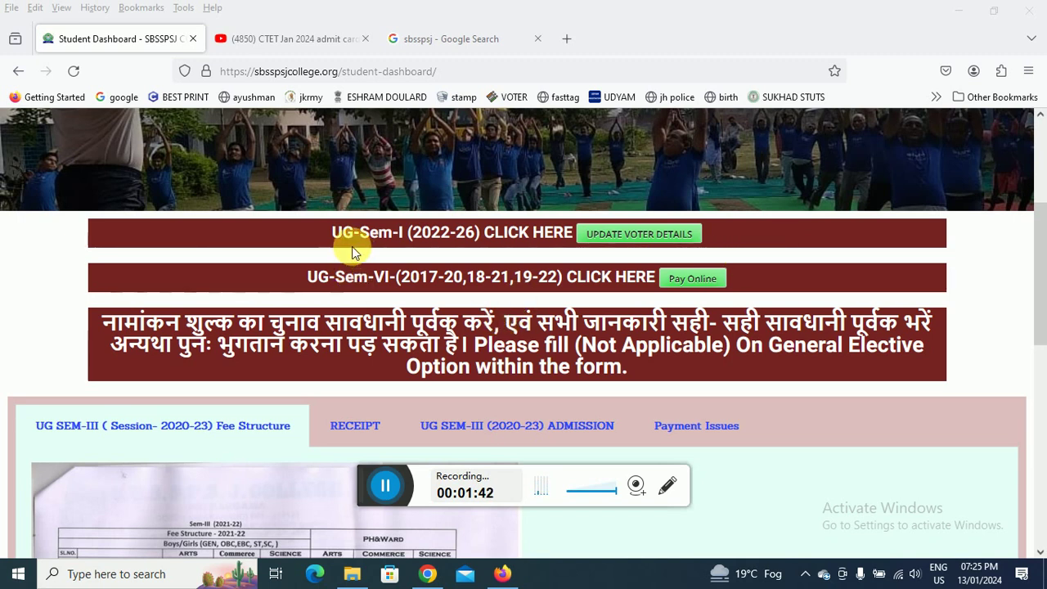
left_click(691, 280)
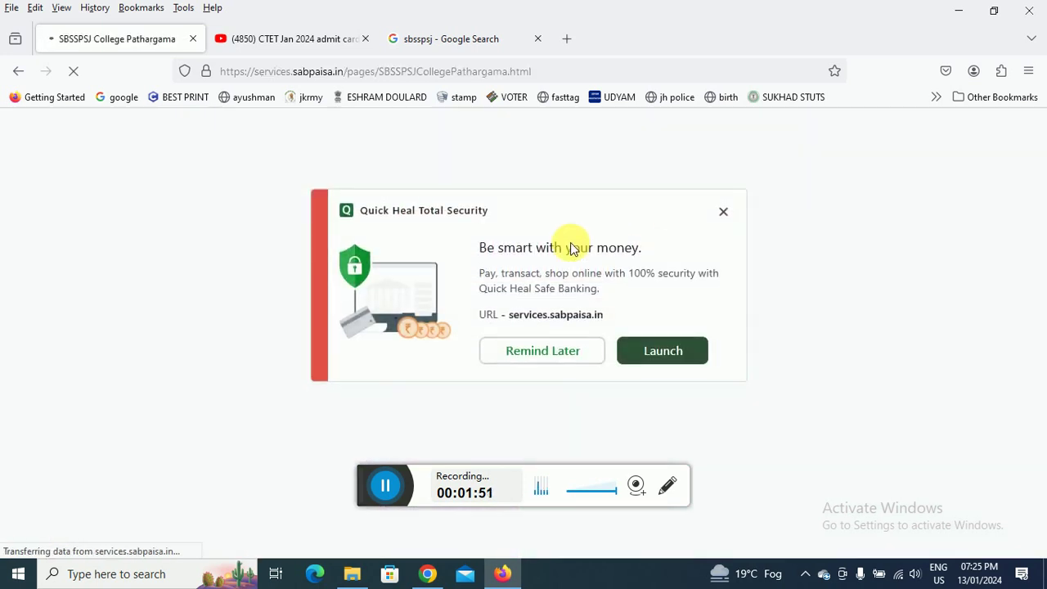
left_click(723, 213)
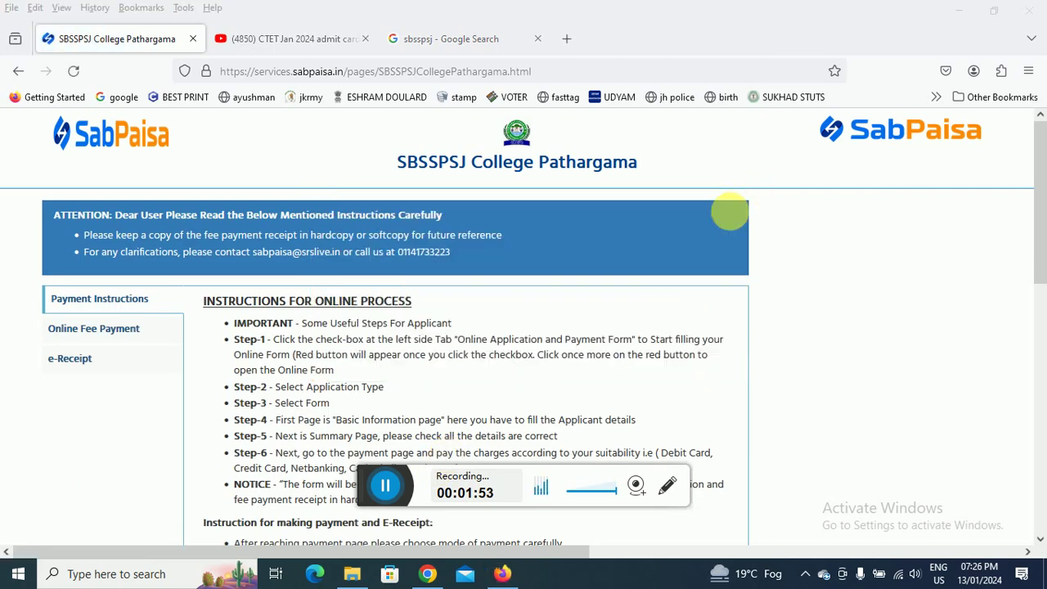
Open the Online Fee Payment section, affirm that the instructions have been read, and proceed to fill up the form
left_click(111, 330)
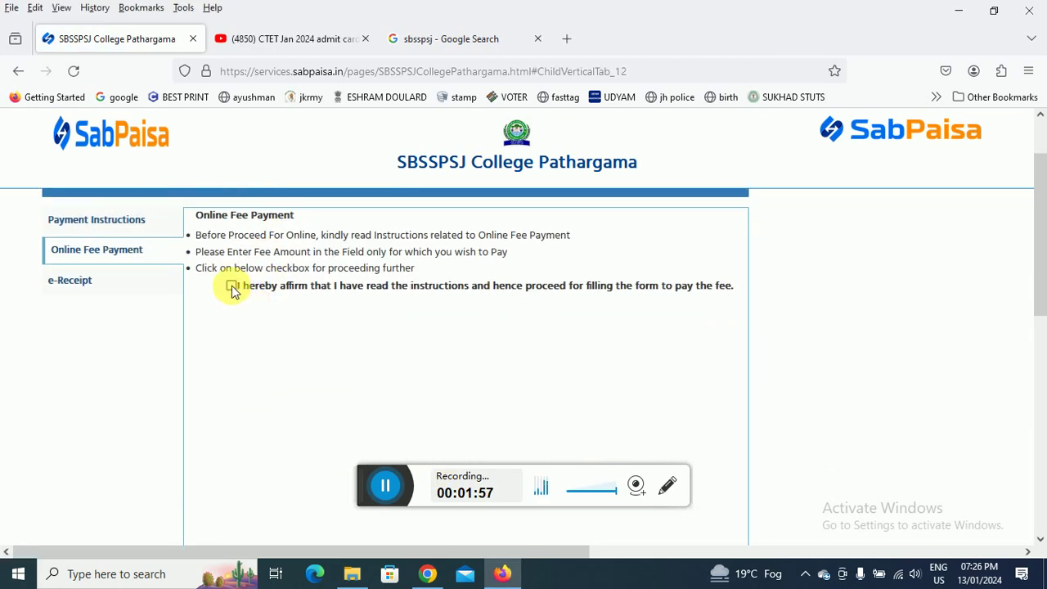
left_click(232, 286)
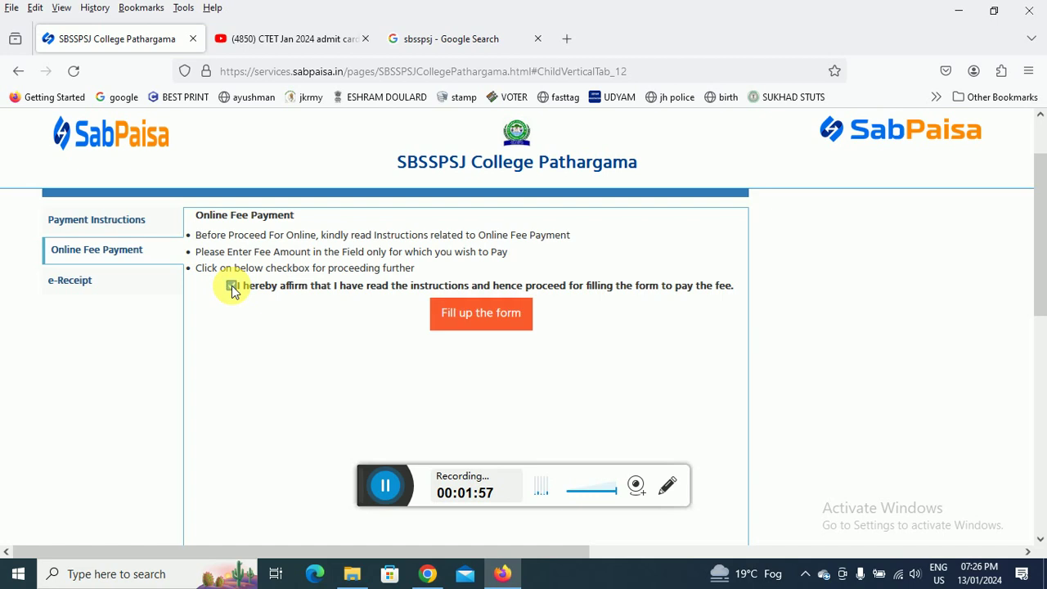
left_click(469, 322)
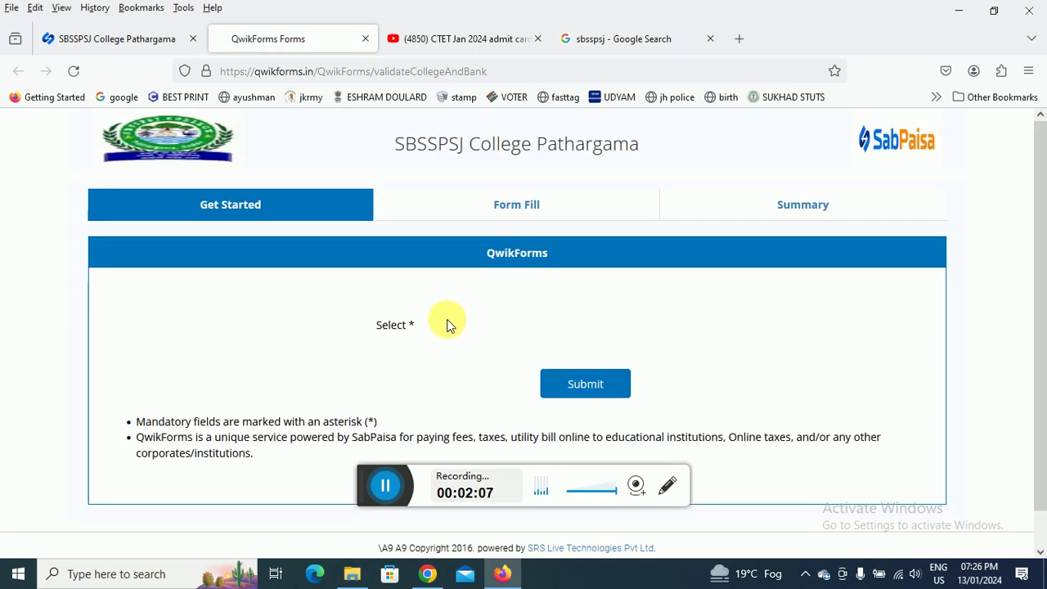
Choose Bonafide as the QwikForms application type and submit the selection
left_click(478, 326)
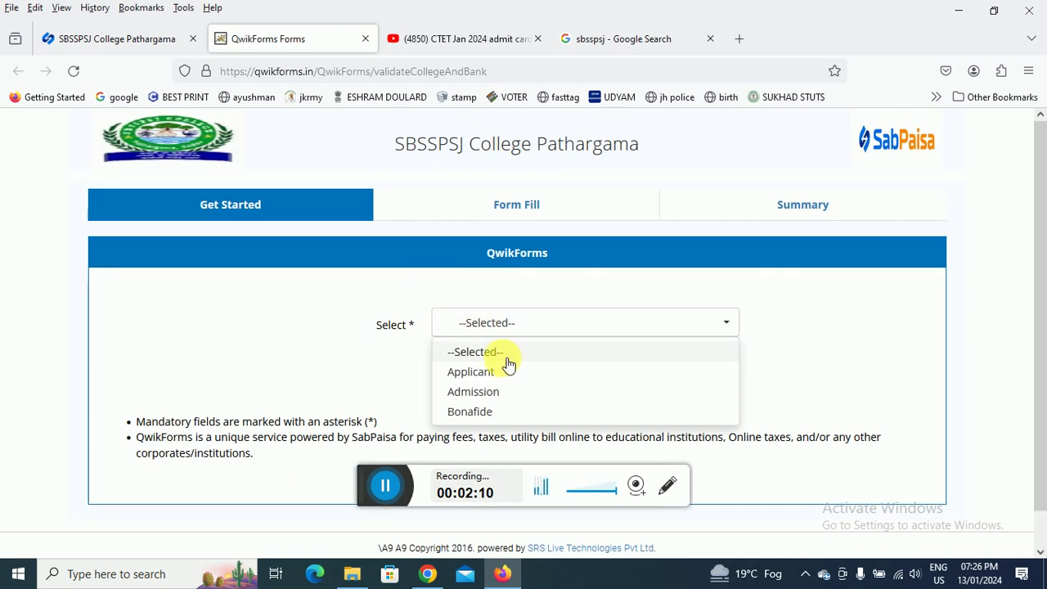
left_click(479, 413)
scroll(605, 310, "down", 1)
left_click(593, 350)
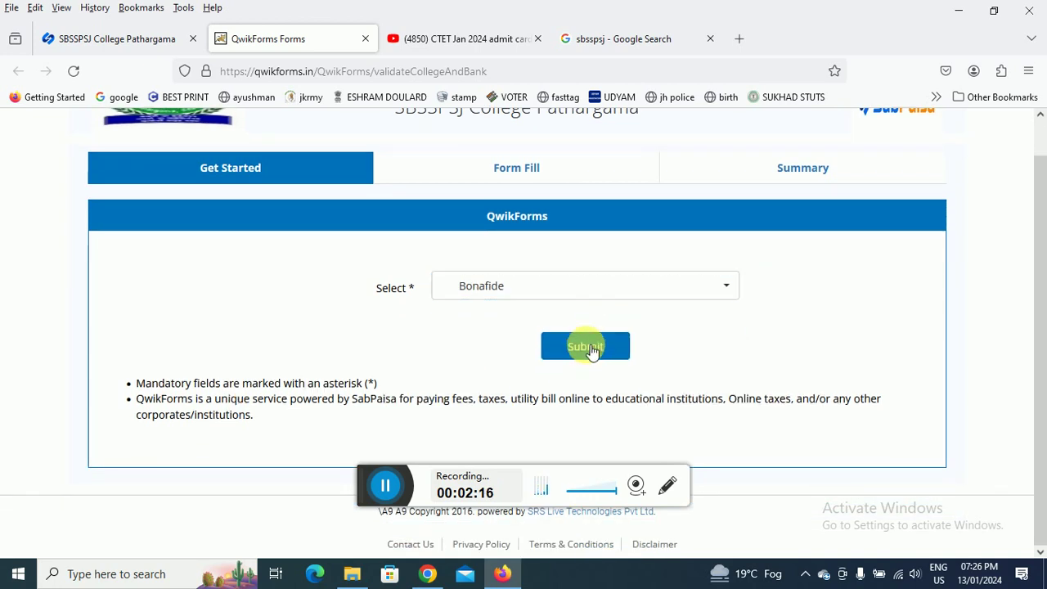
Select the Bonafide Certificate Online Fee Form and proceed to its Basic Information section
left_click(515, 326)
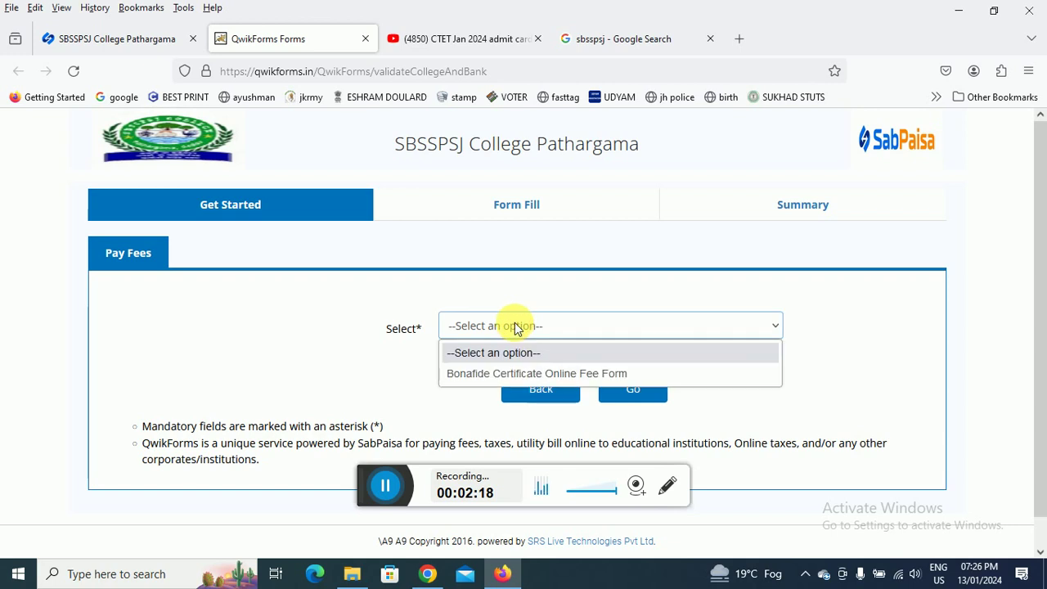
left_click(529, 371)
left_click(612, 391)
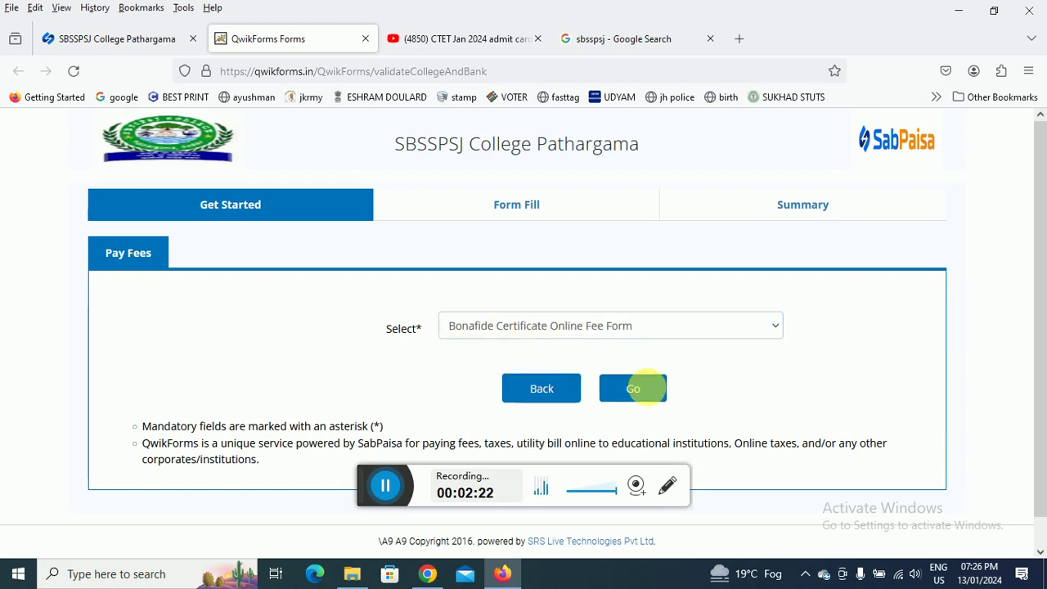
scroll(550, 345, "down", 1)
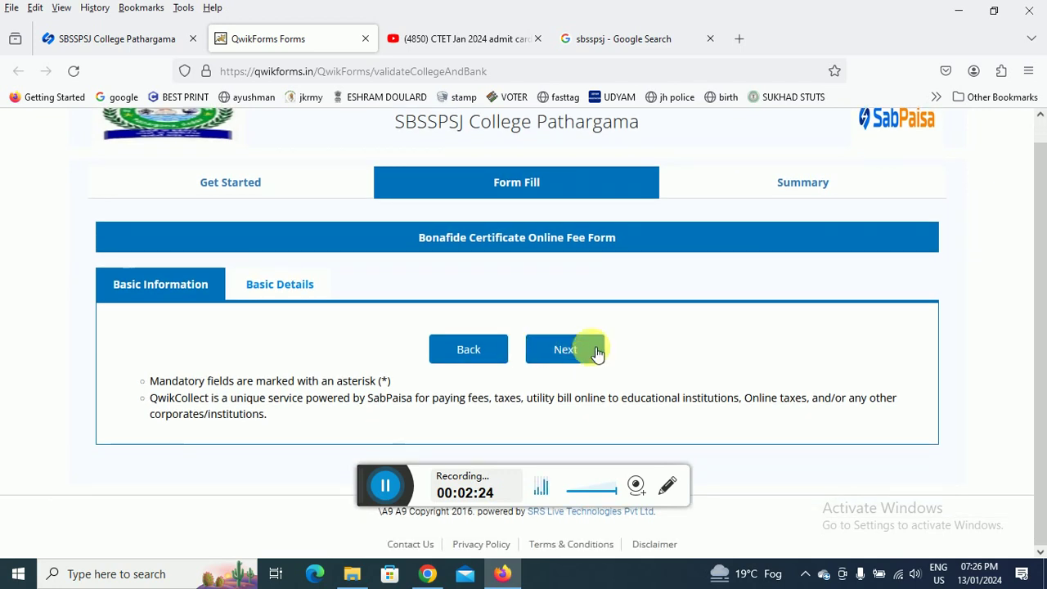
left_click(572, 350)
Set the Session to 2023-2024 in the bonafide certificate fee form
scroll(565, 350, "down", 2)
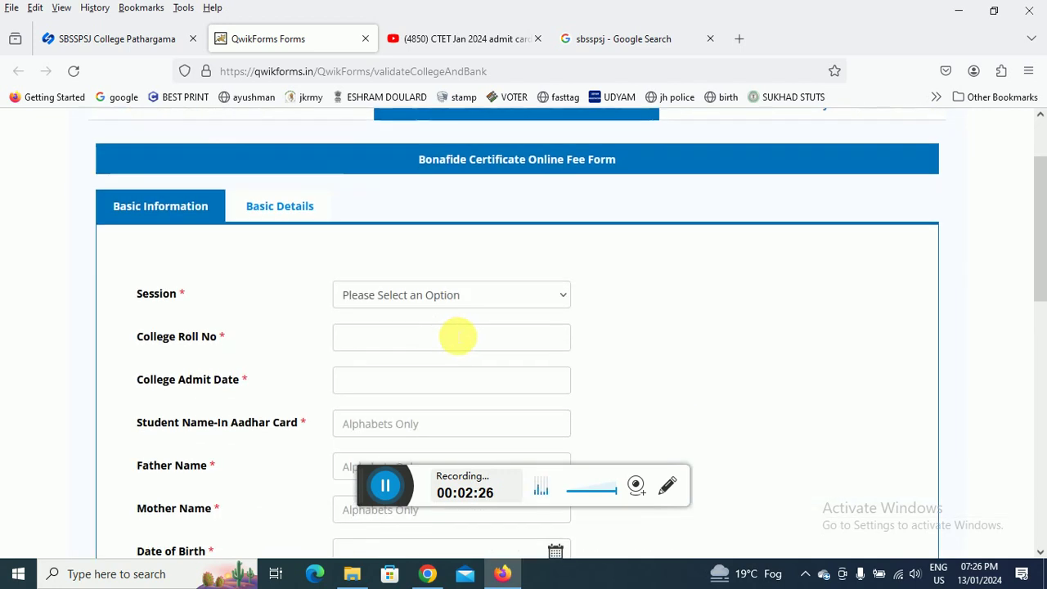
left_click(391, 295)
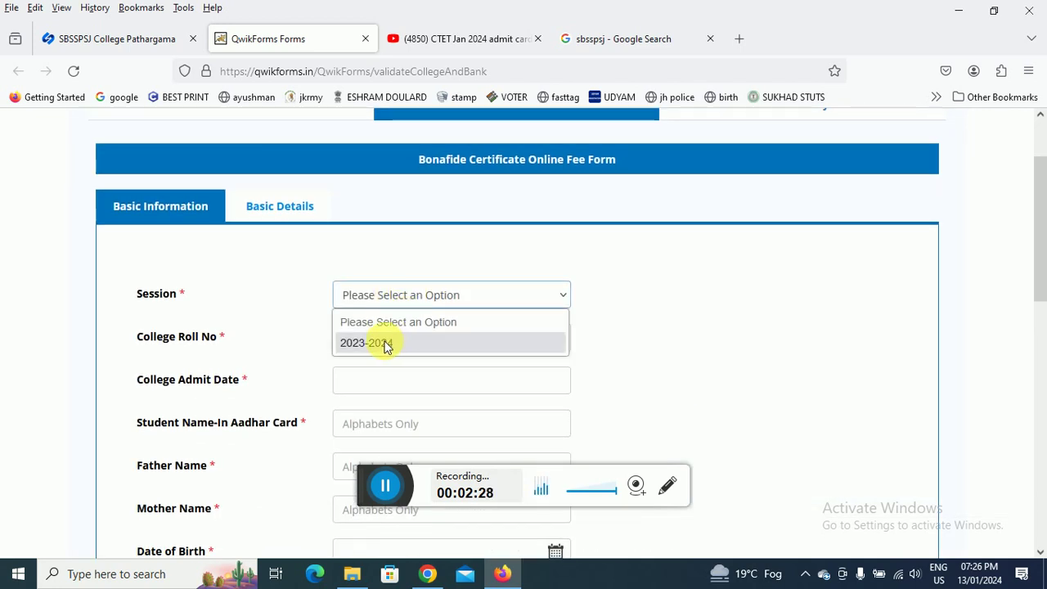
left_click(349, 483)
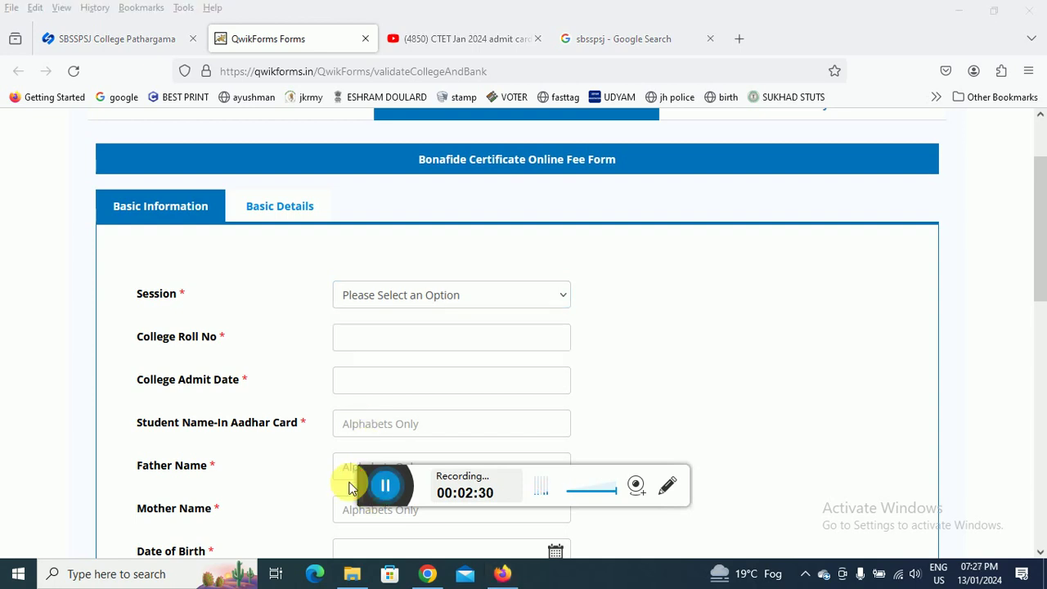
left_click(388, 299)
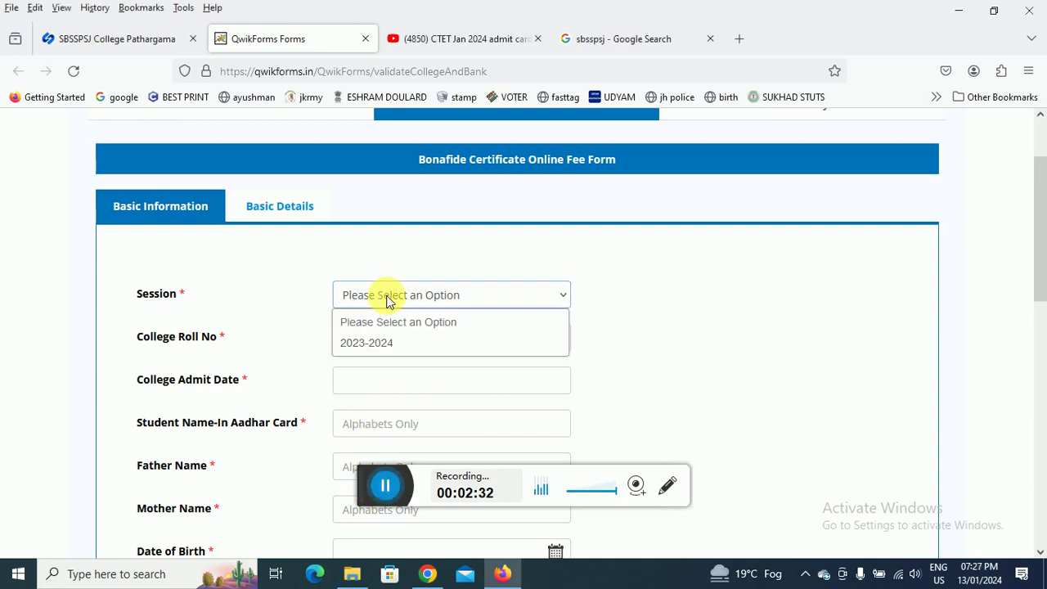
left_click(370, 345)
scroll(400, 323, "down", 2)
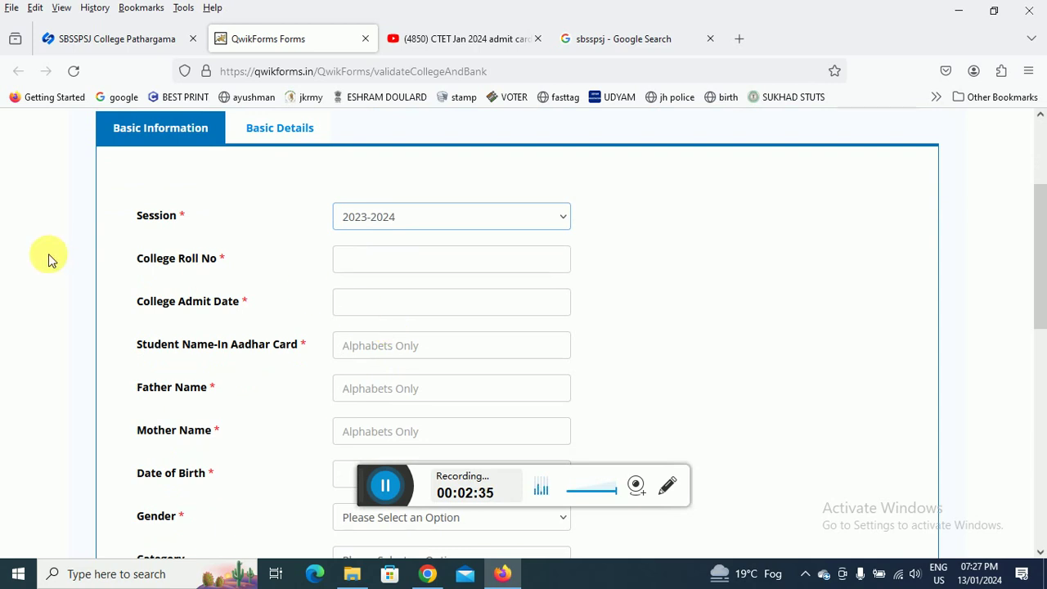
Go through the College Roll No, College Admit Date, Student Name, Father Name and Mother Name fields to examine what each requires
left_click(404, 262)
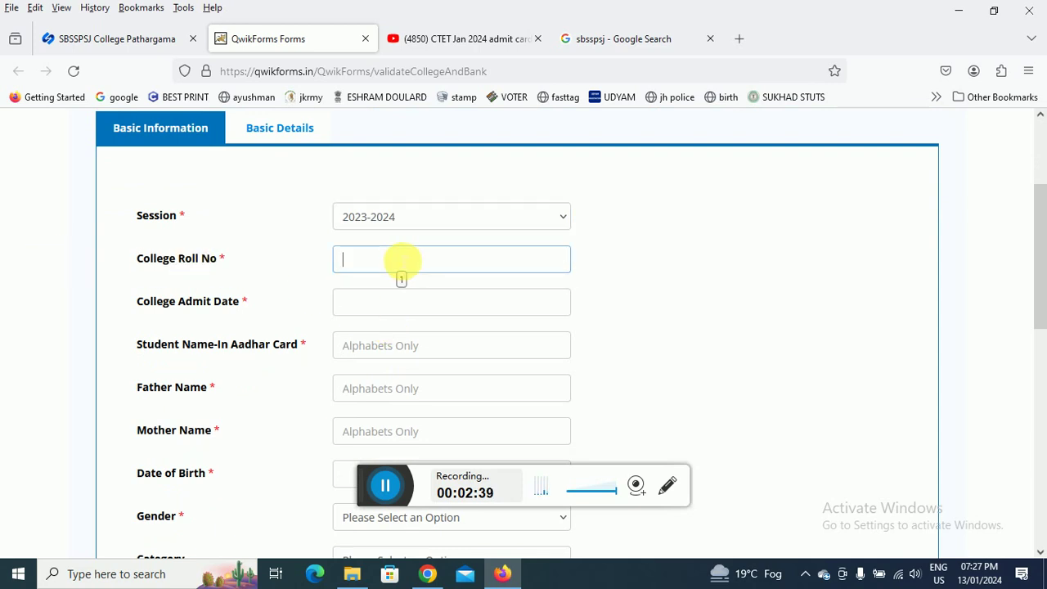
scroll(225, 307, "down", 2)
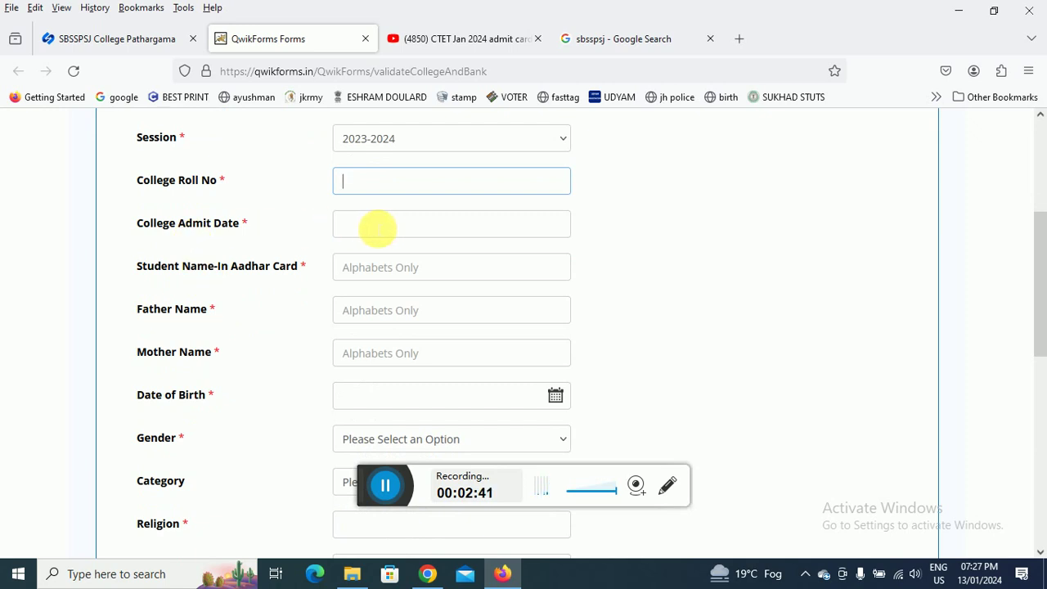
left_click(374, 226)
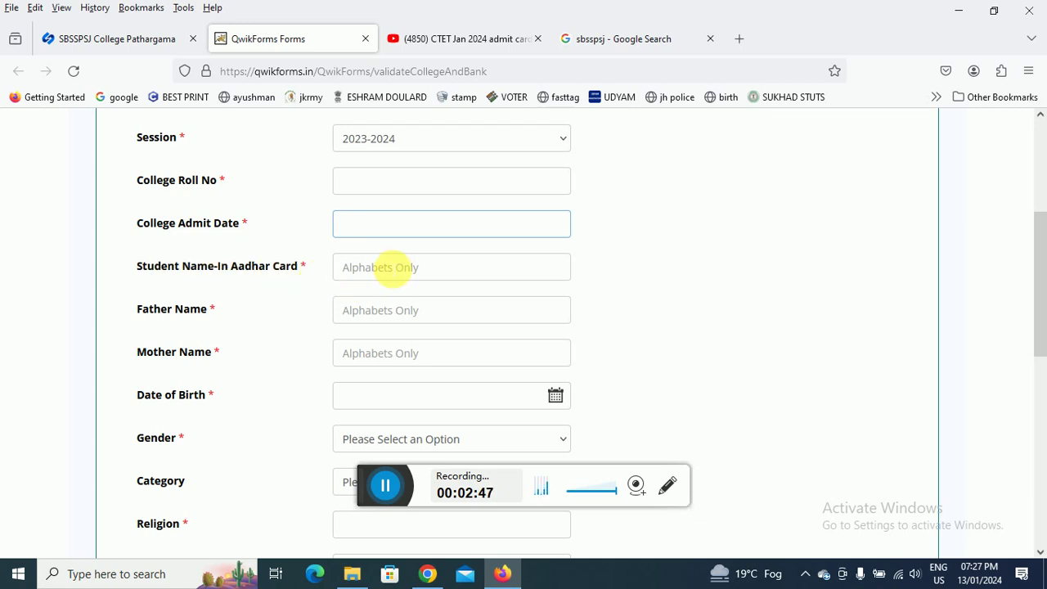
left_click(385, 268)
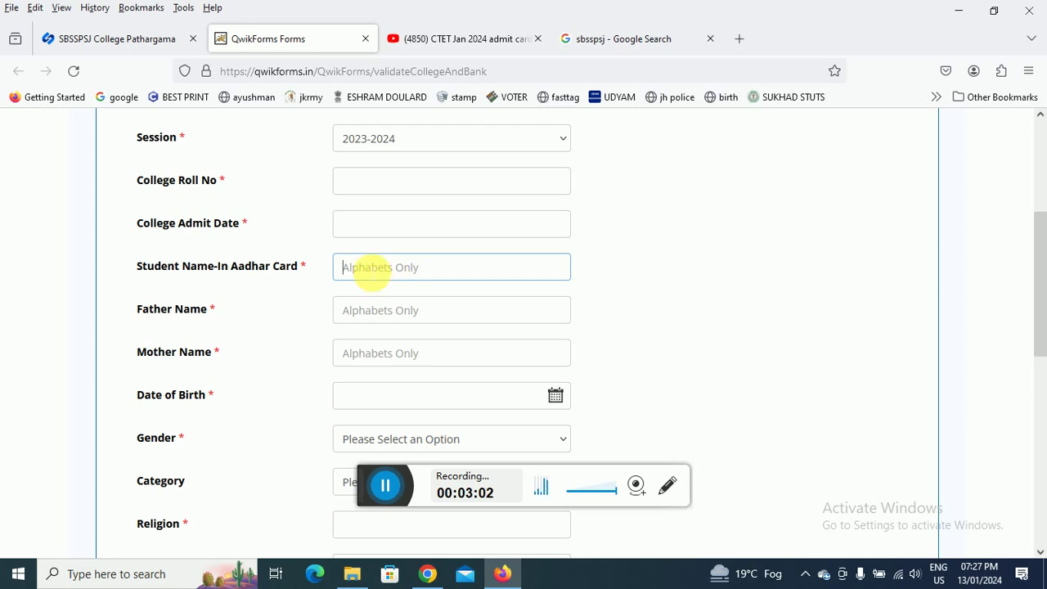
scroll(368, 268, "down", 2)
left_click(379, 230)
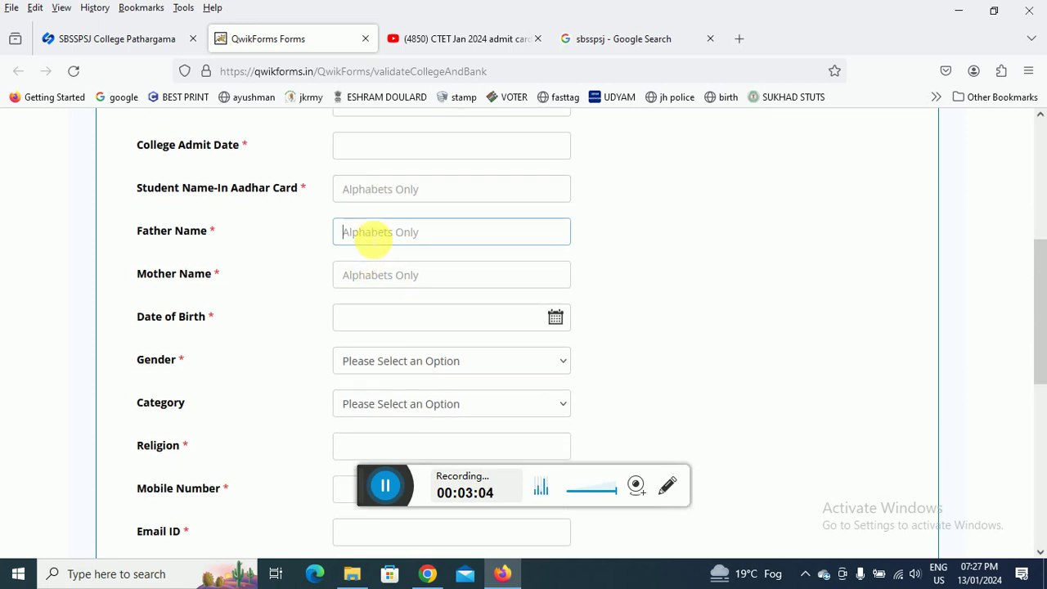
left_click(384, 278)
scroll(385, 269, "down", 2)
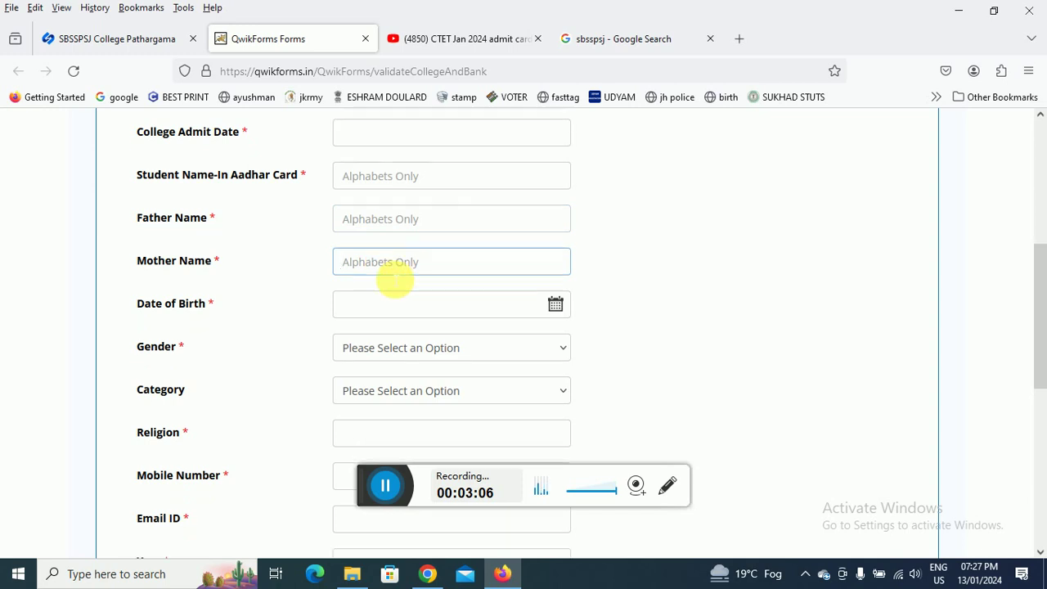
Set the Gender to Male and the Category to BC-I in the form
left_click(377, 286)
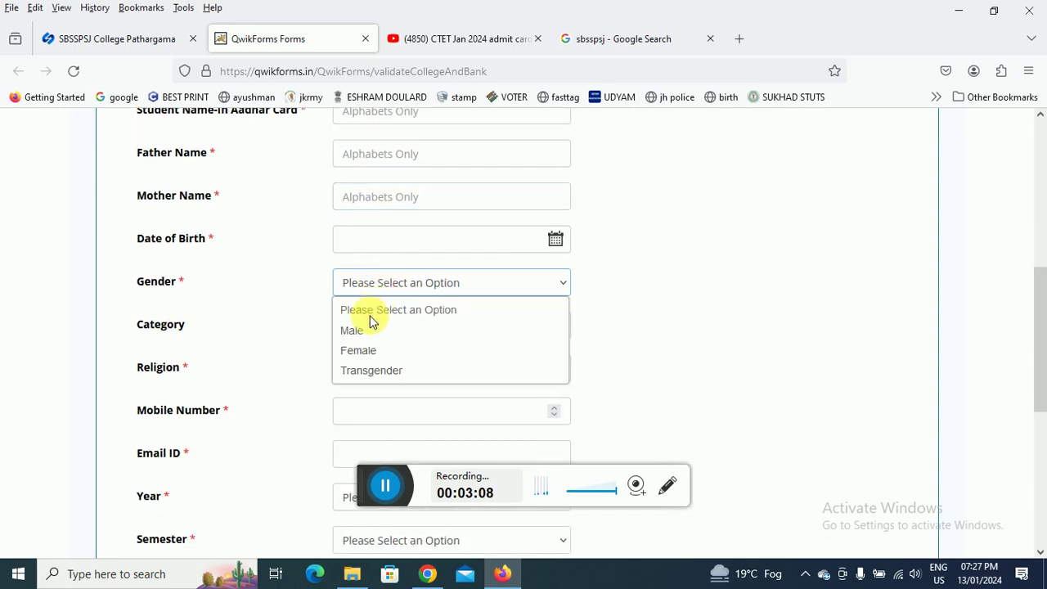
left_click(358, 331)
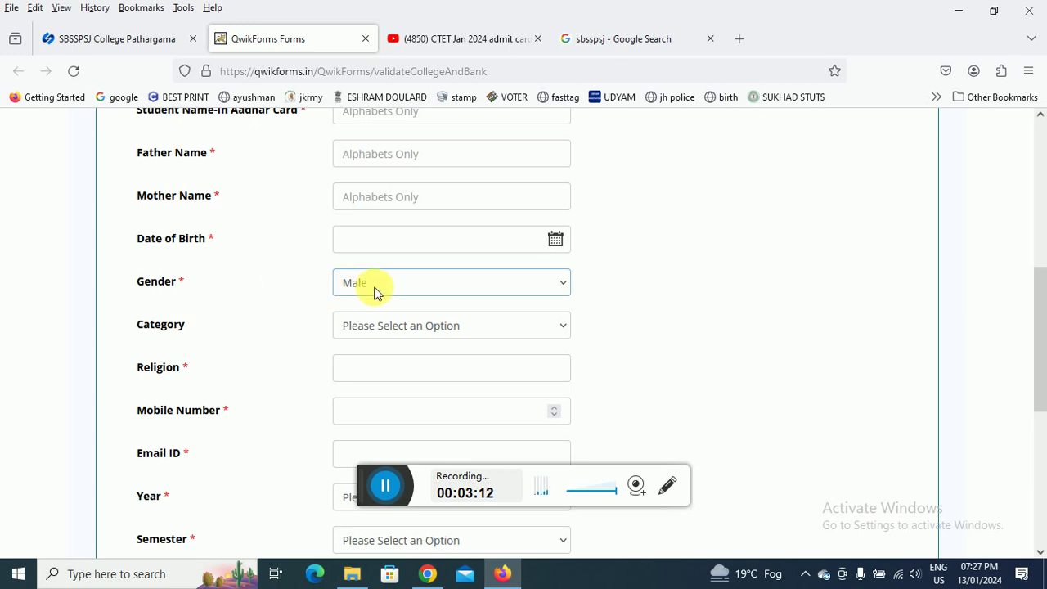
left_click(378, 327)
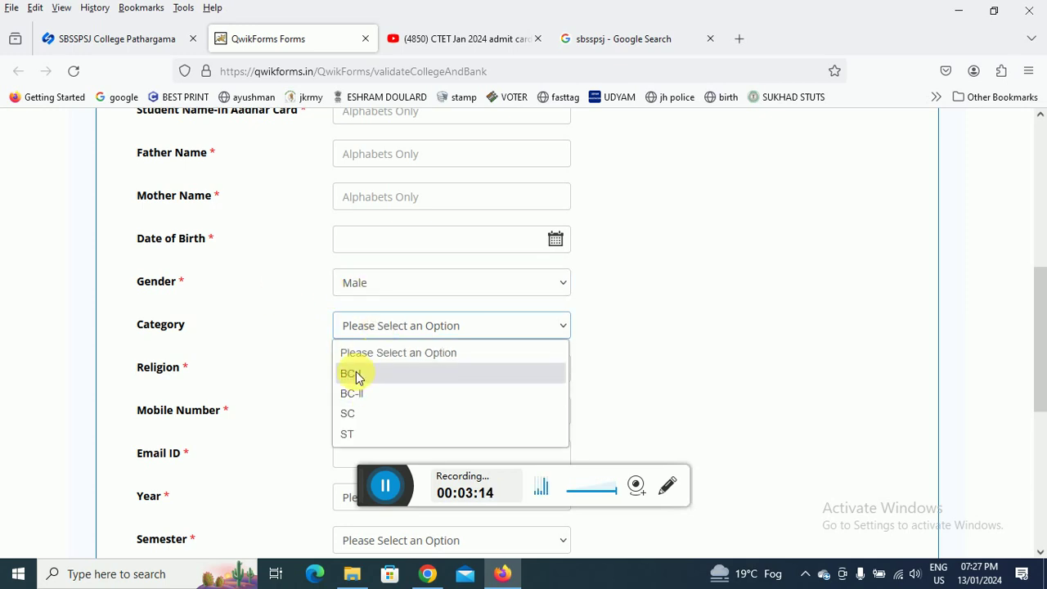
left_click(356, 372)
Go through the Religion, Mobile Number and Email ID fields, entering a placeholder value for the mobile number
scroll(392, 306, "down", 2)
left_click(378, 290)
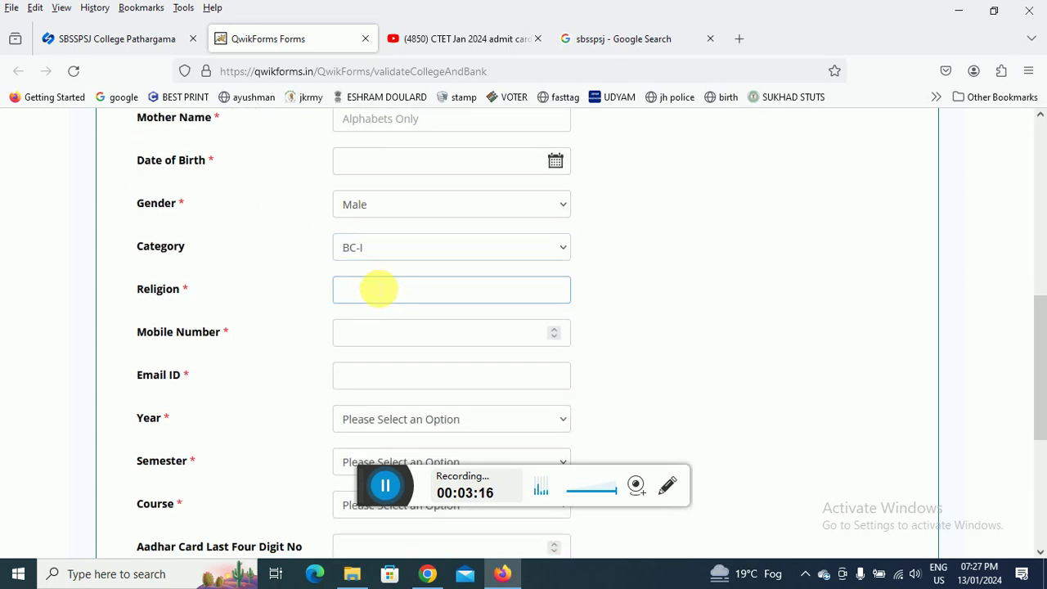
left_click(381, 332)
type("-2")
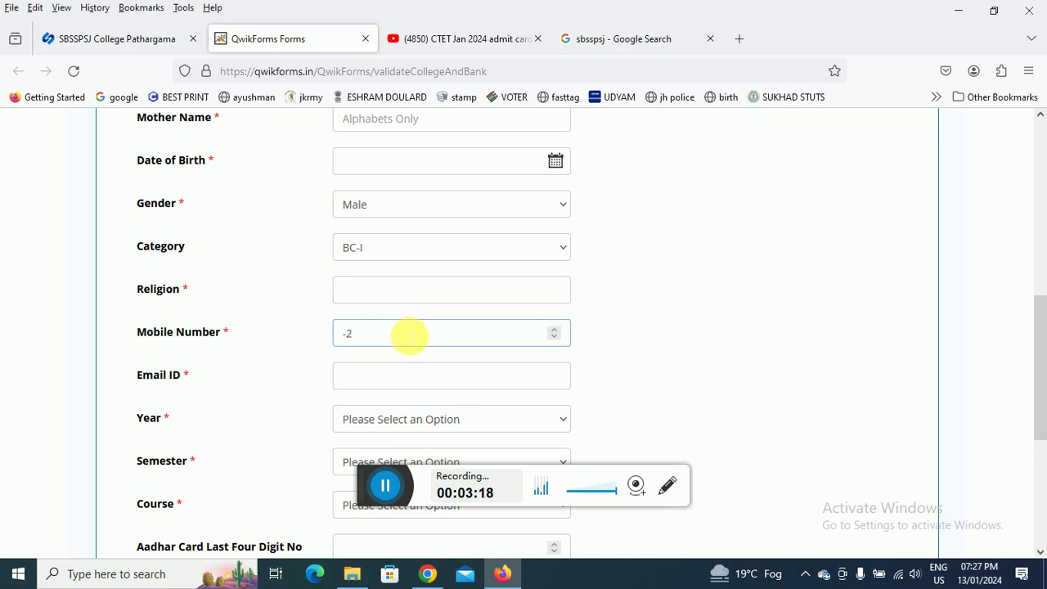
left_click(375, 375)
scroll(400, 345, "down", 2)
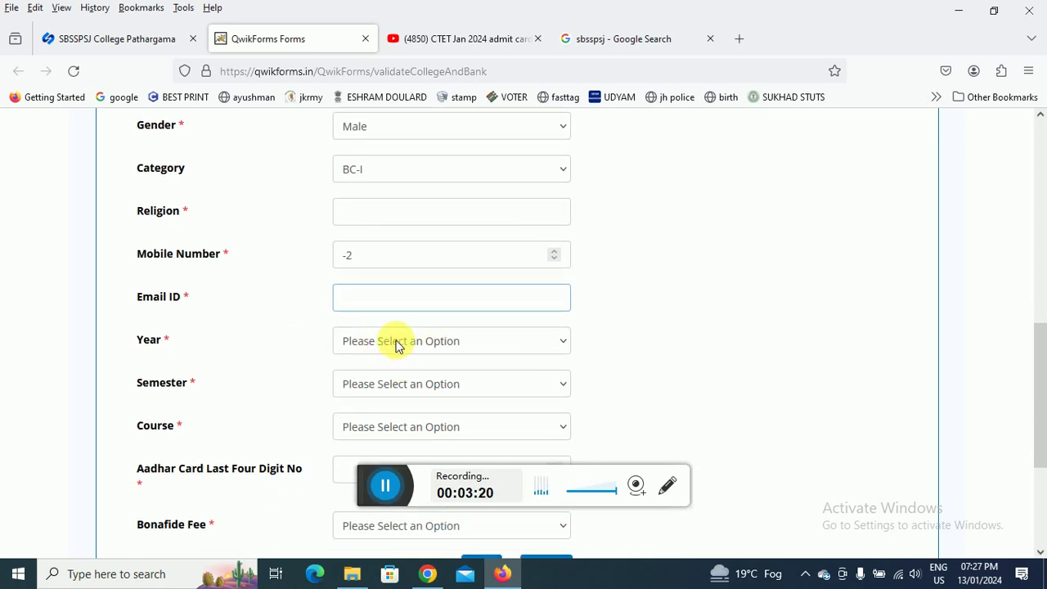
Set the Year to I, the Semester to Sem-I-Part-I and the Course to BA
left_click(398, 344)
left_click(344, 393)
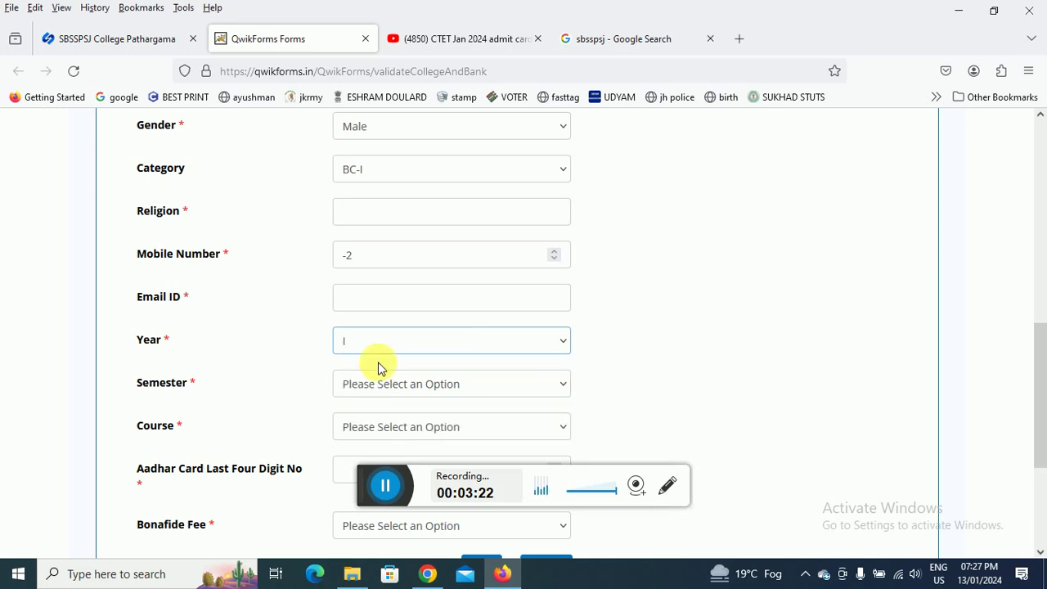
scroll(348, 319, "down", 2)
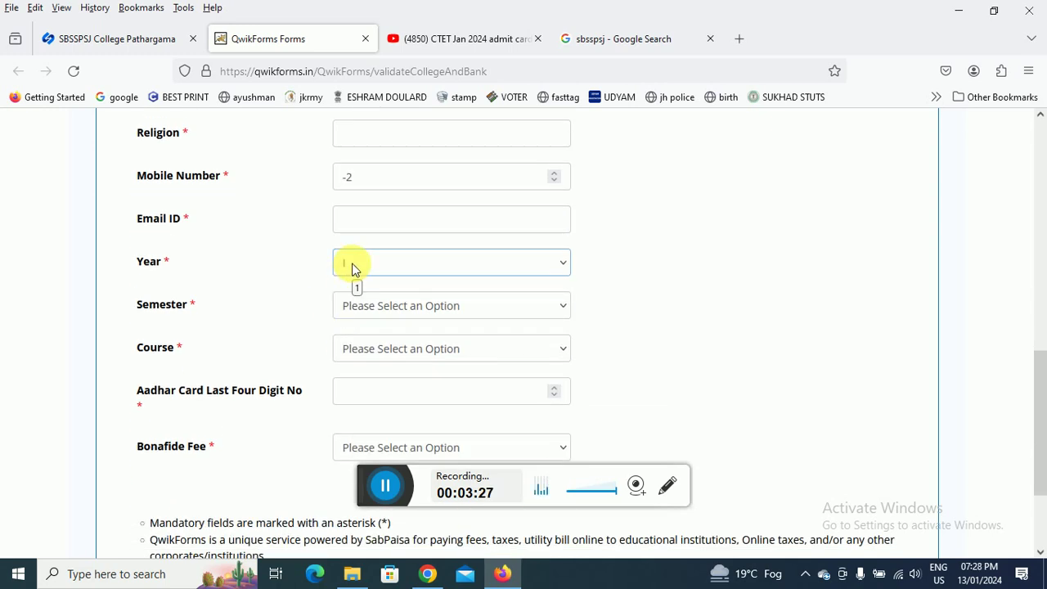
left_click(360, 307)
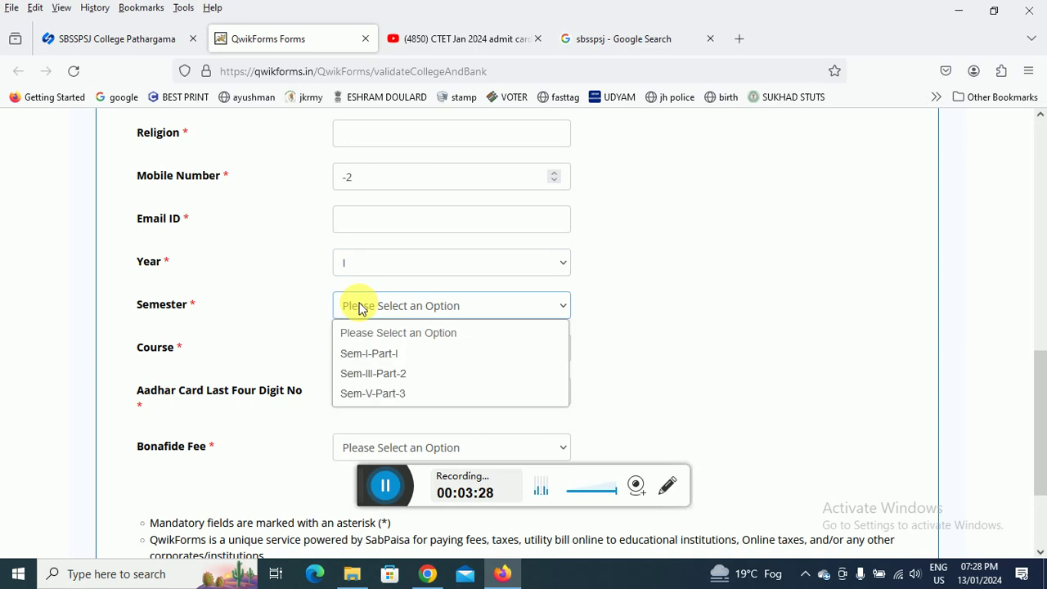
left_click(365, 349)
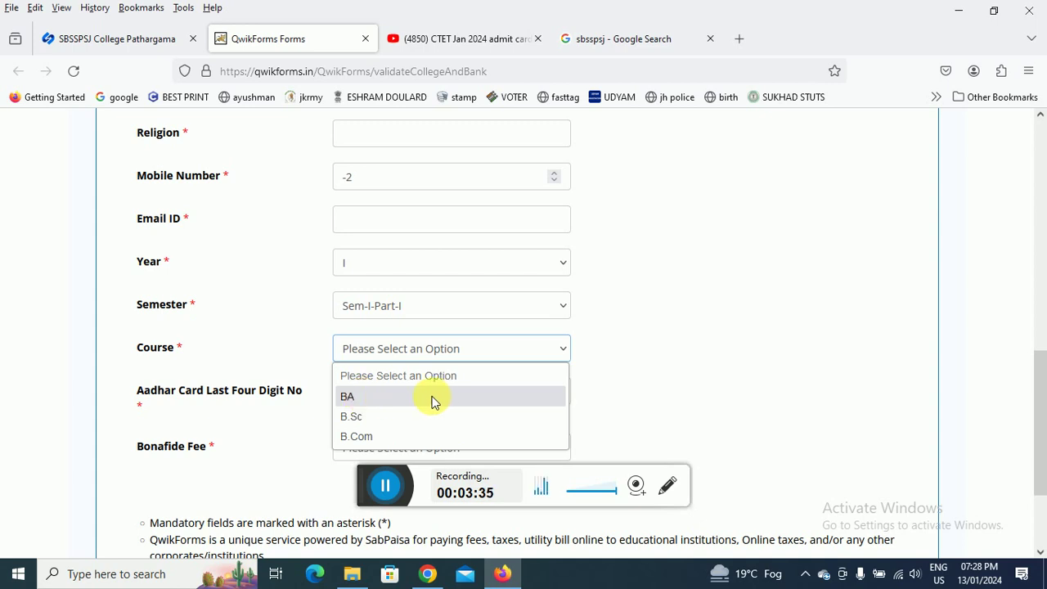
left_click(363, 397)
Set the Bonafide Fee to 200 after the Aadhar Card Last Four Digit No field, and submit the form
scroll(383, 328, "down", 2)
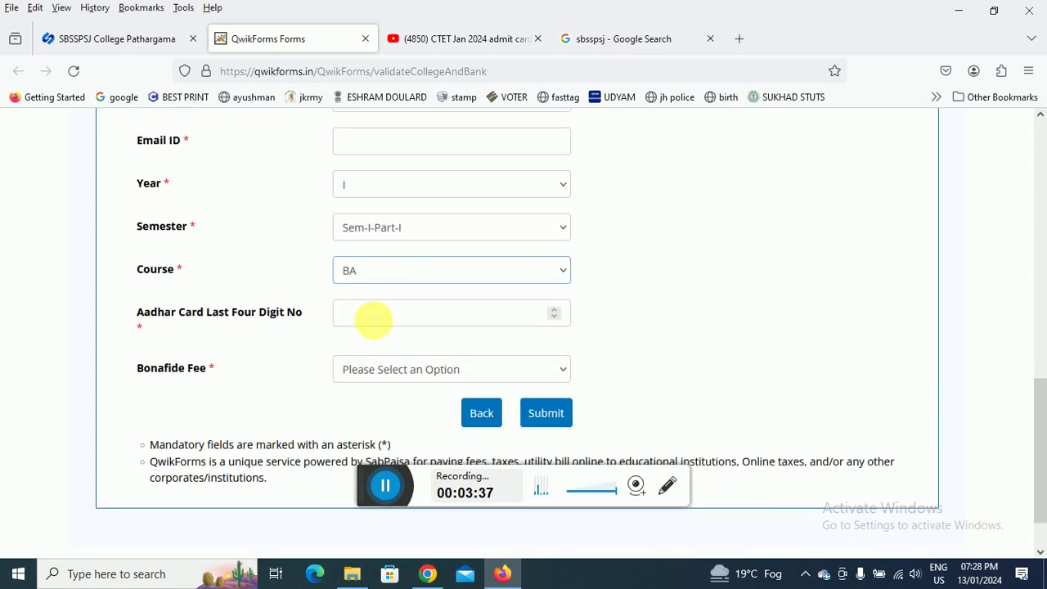
left_click(367, 316)
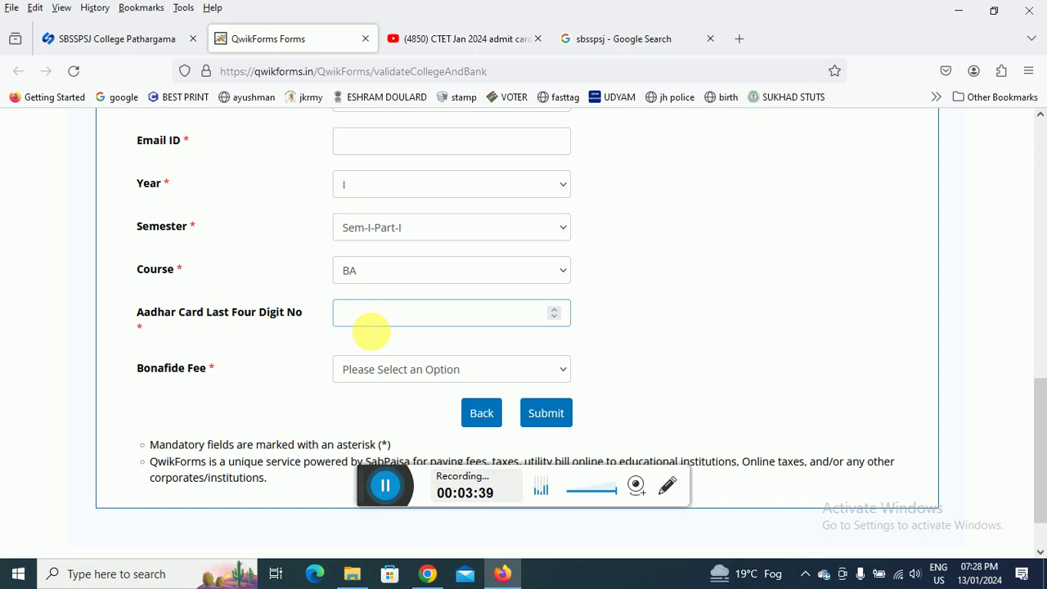
left_click(393, 369)
left_click(363, 421)
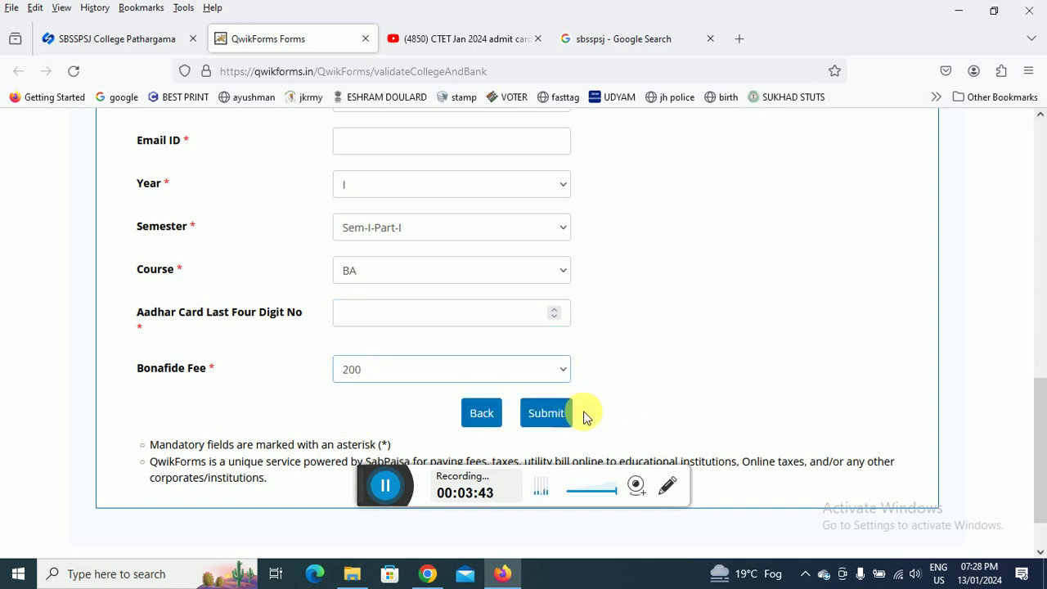
left_click(524, 424)
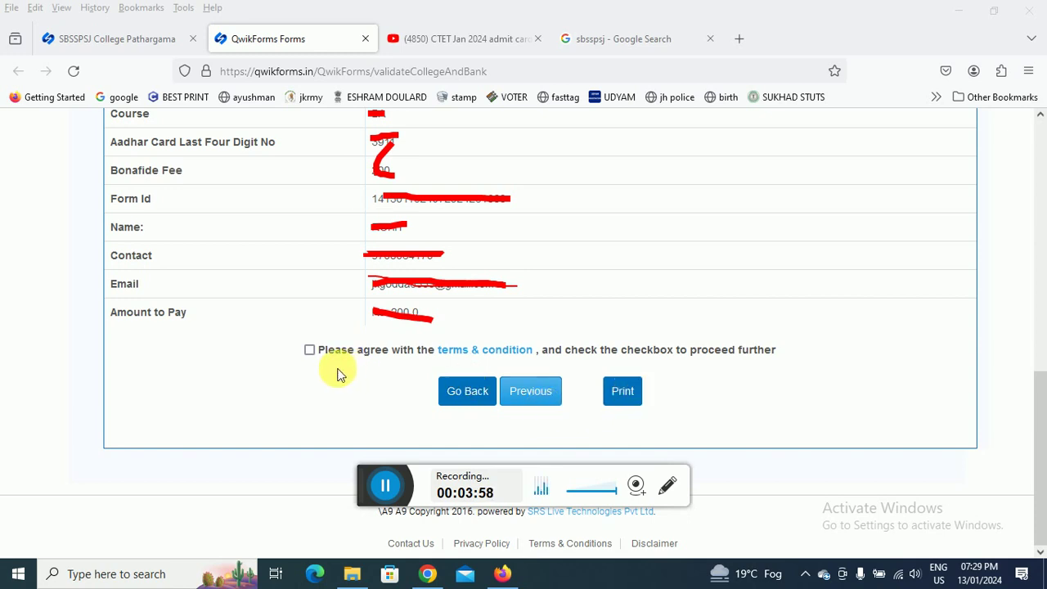
Agree to the terms and conditions to proceed to payment, and choose Scan QR as the payment mode
left_click(309, 349)
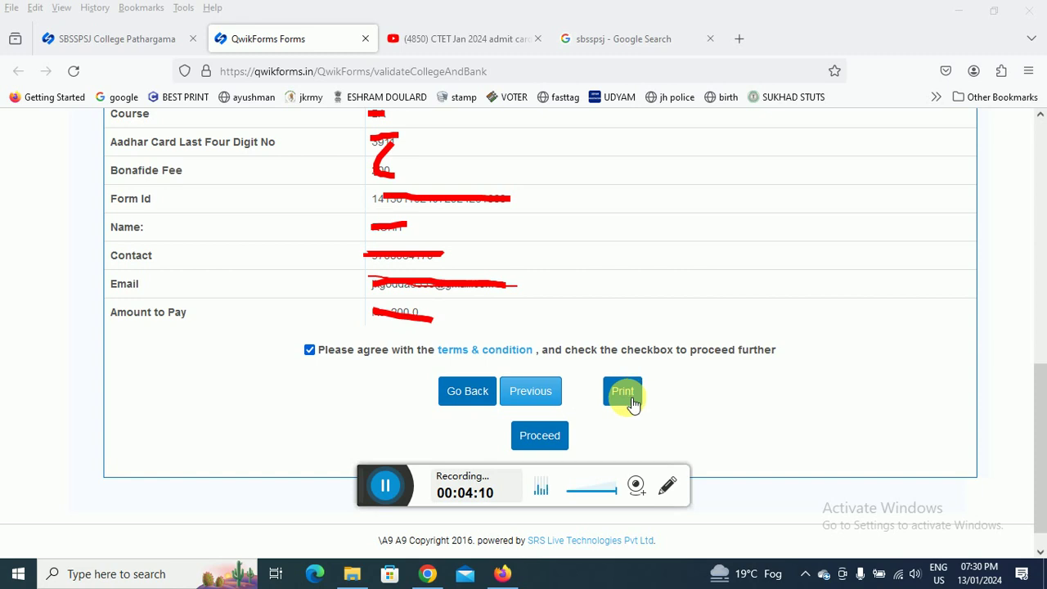
left_click(546, 445)
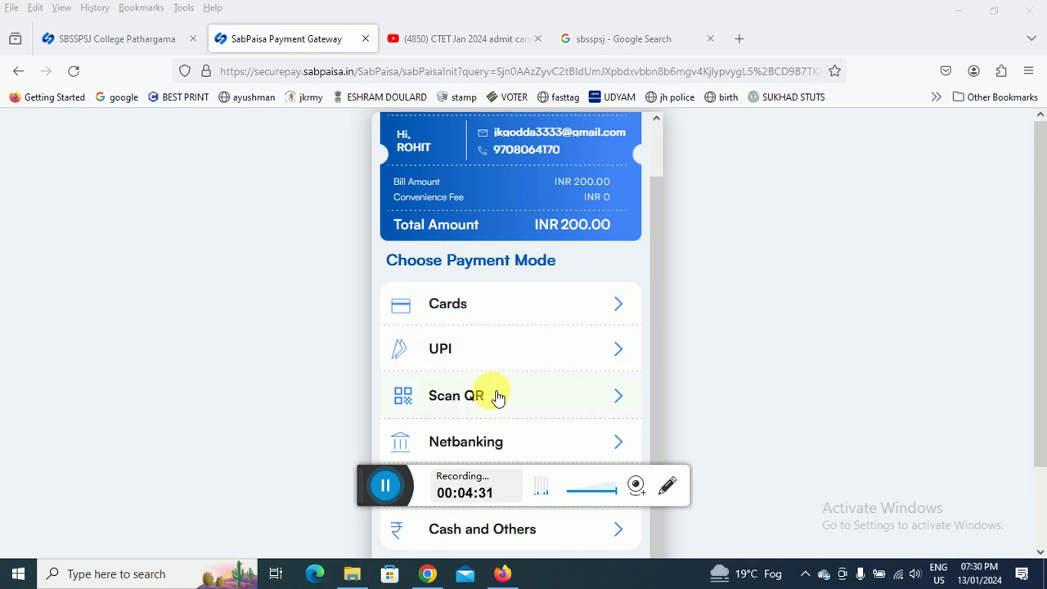
scroll(480, 392, "down", 2)
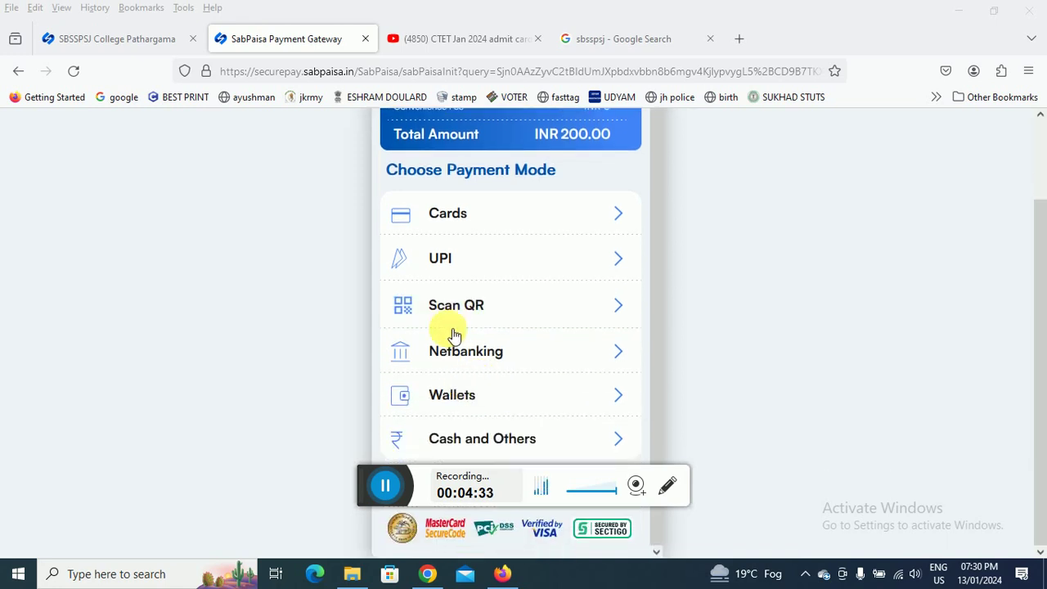
left_click(440, 311)
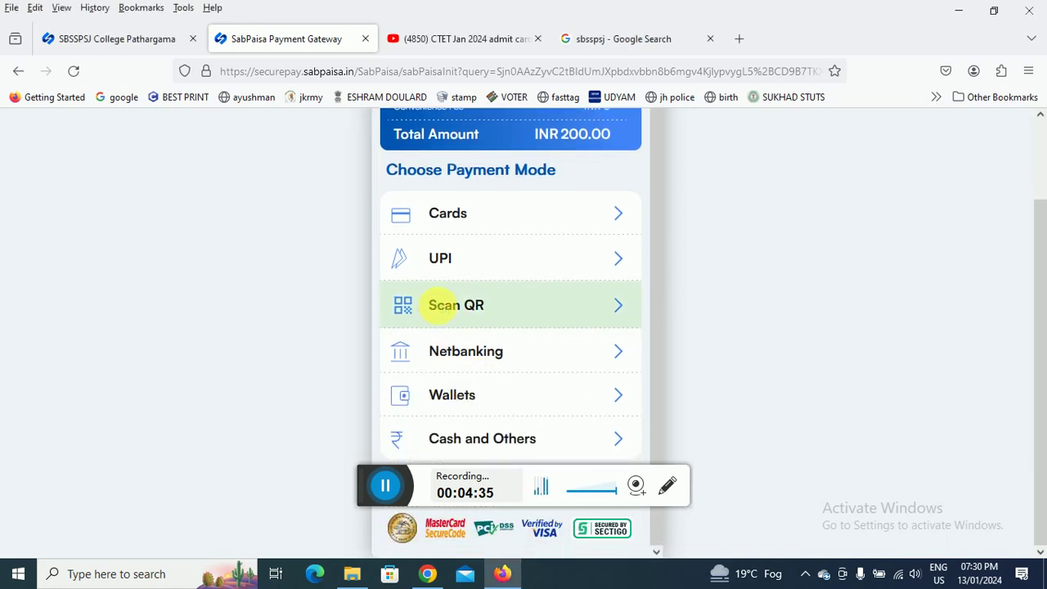